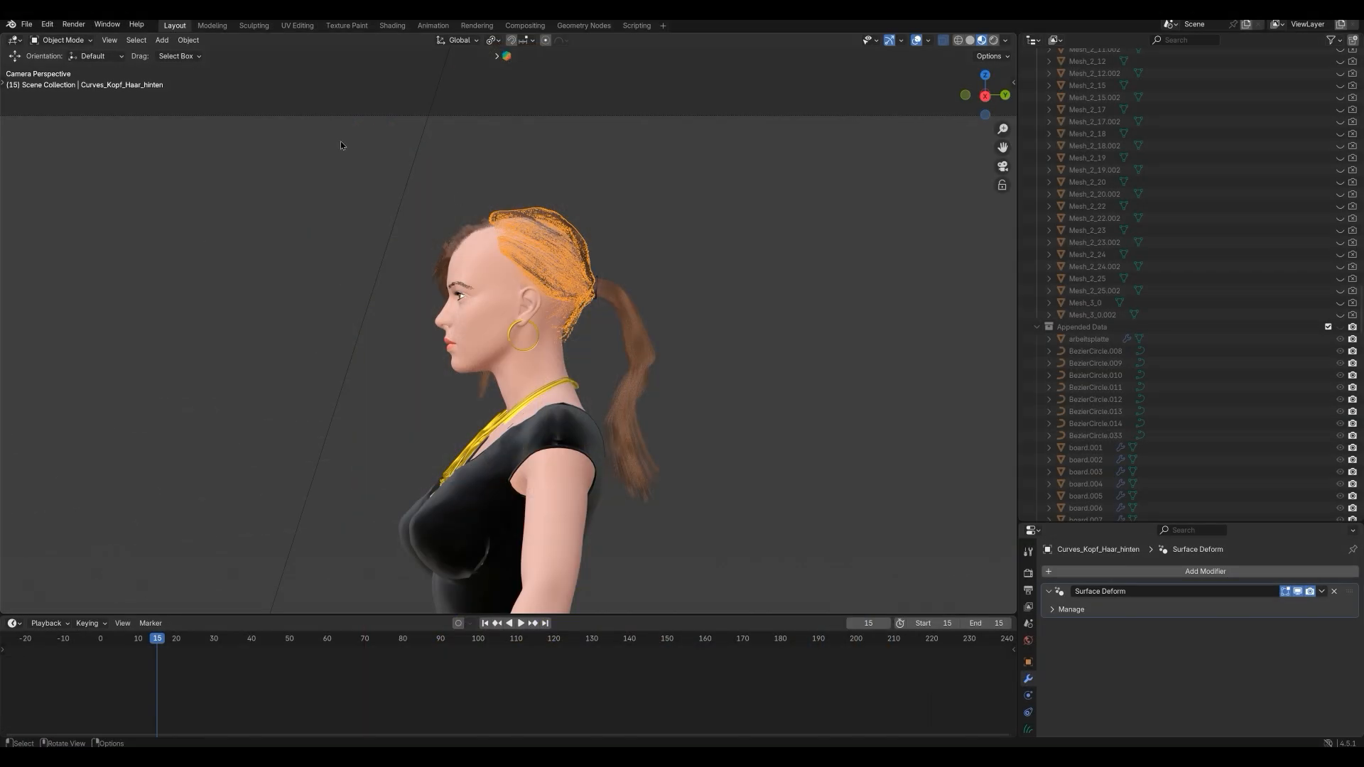
In Sculpt Mode, use the Add brush to add hair curves to the rear head hair and to Curves_Kopf_Haar_V_re_01.
key("ctrl+Tab")
left_click(37, 142)
left_click(405, 56)
scroll(664, 188, "up", 6)
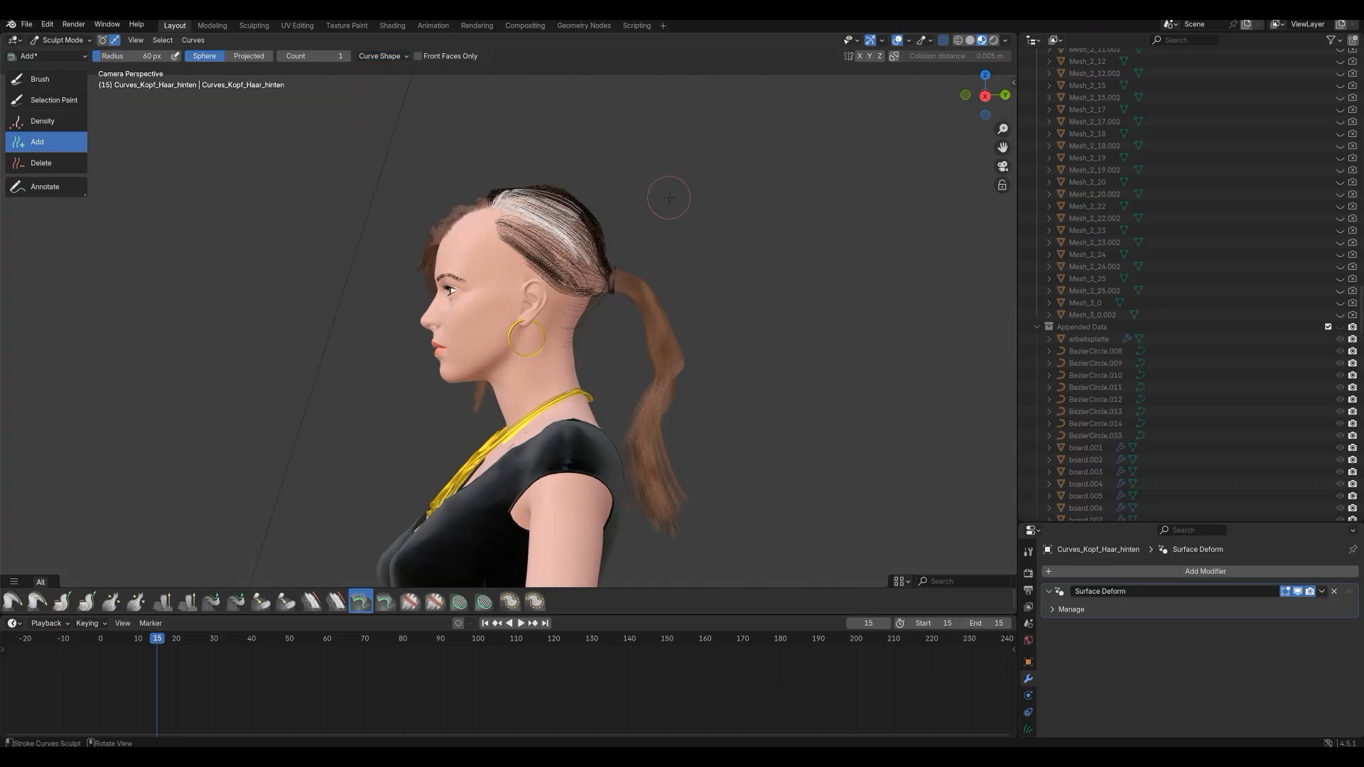
scroll(663, 128, "up", 3)
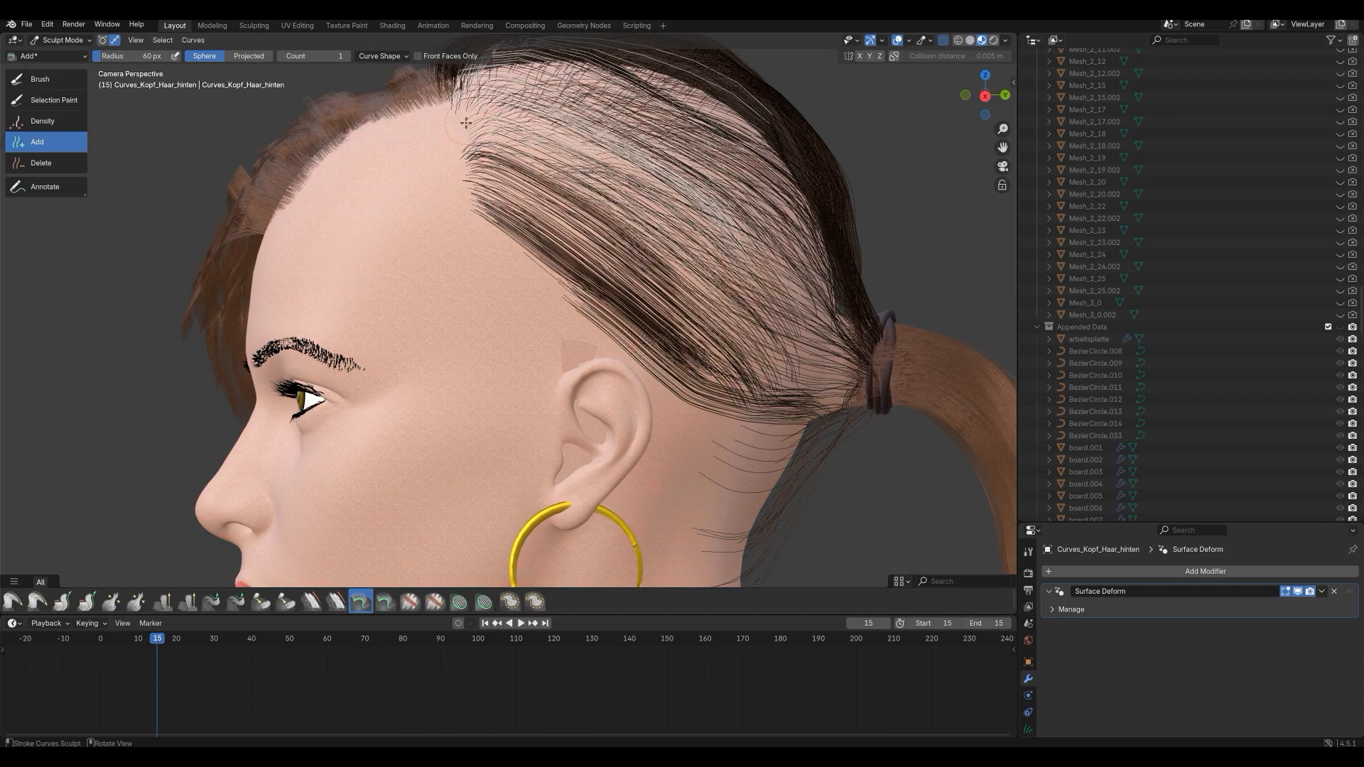
left_click(431, 106)
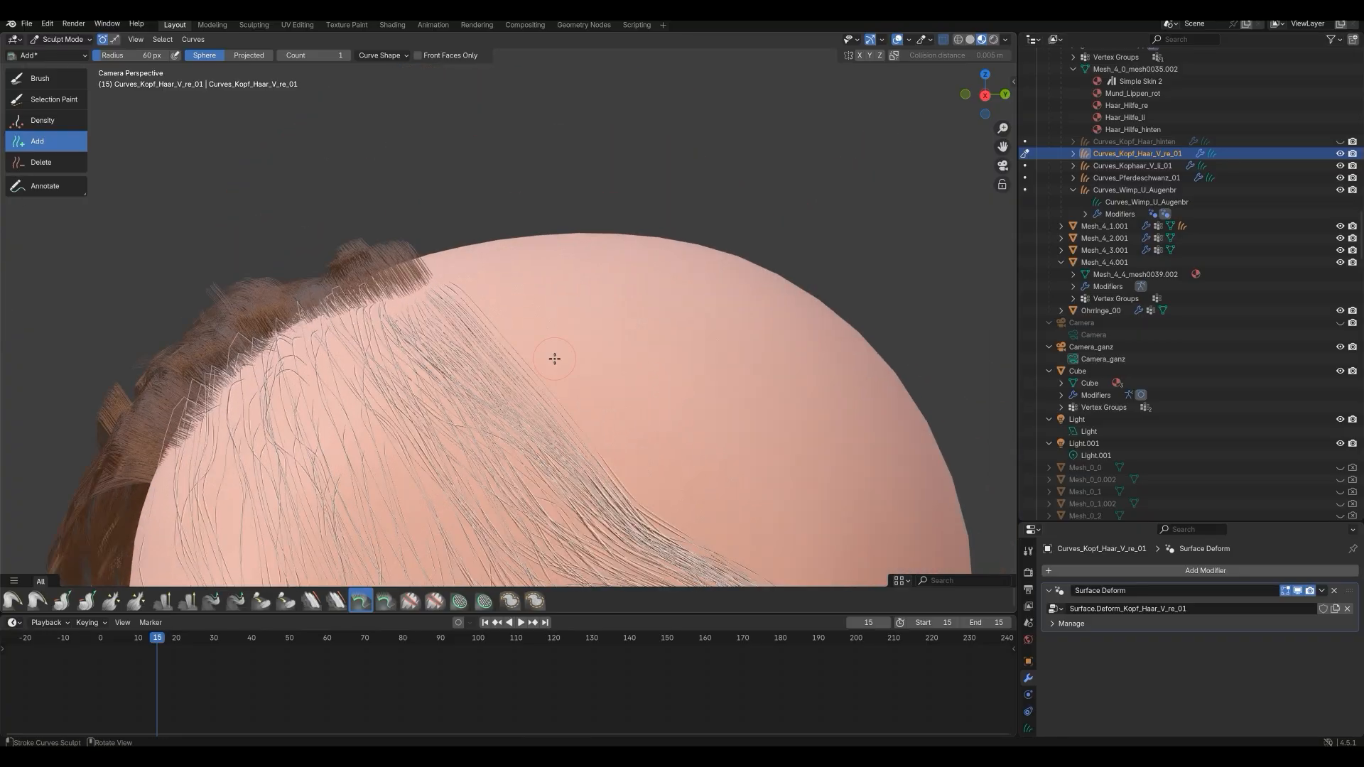
mouse_move(465, 327)
left_mouse_down()
mouse_move(338, 360)
mouse_move(327, 333)
left_mouse_up()
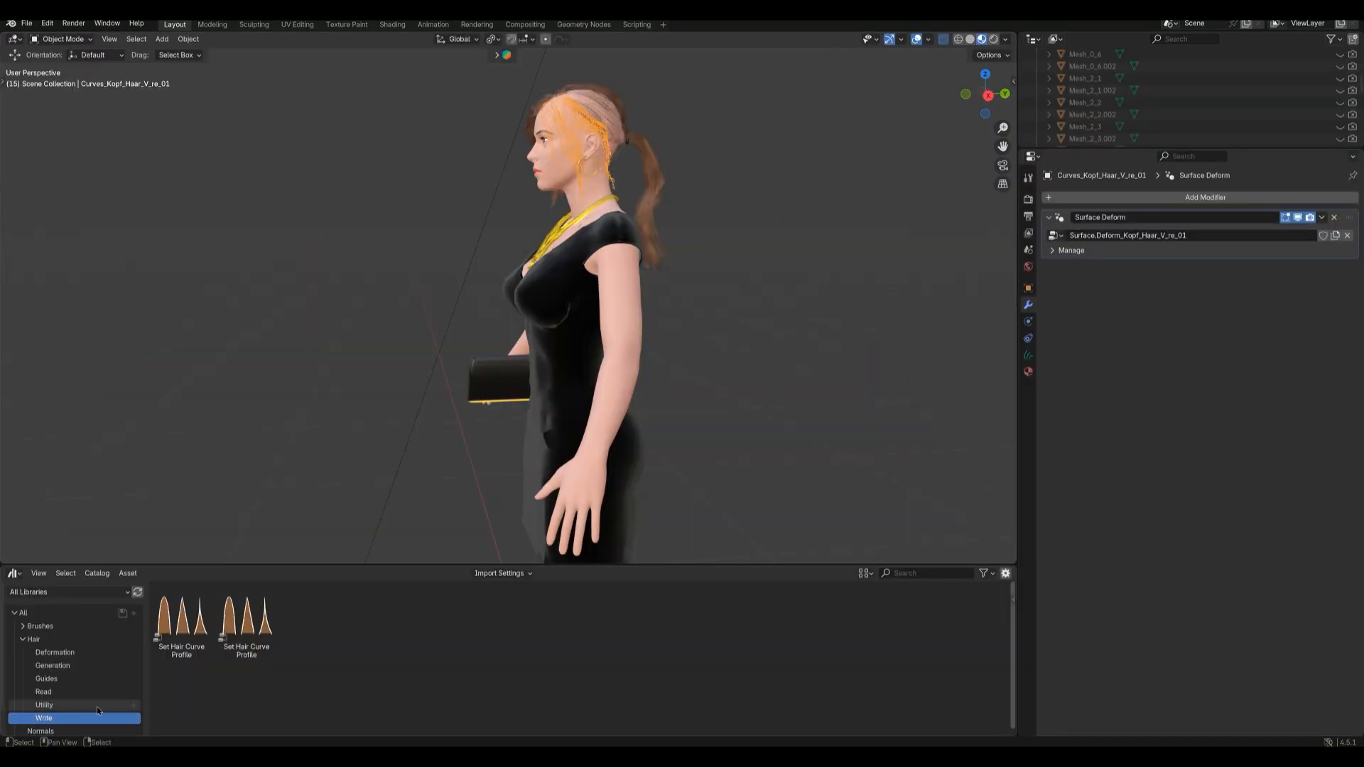
Add the Set Hair Curve Profile, Clump Hair Curves and Interpolate Hair Curves assets to Curves_Kopf_Haar_V_re_01.
left_click_drag(247, 615, 547, 112)
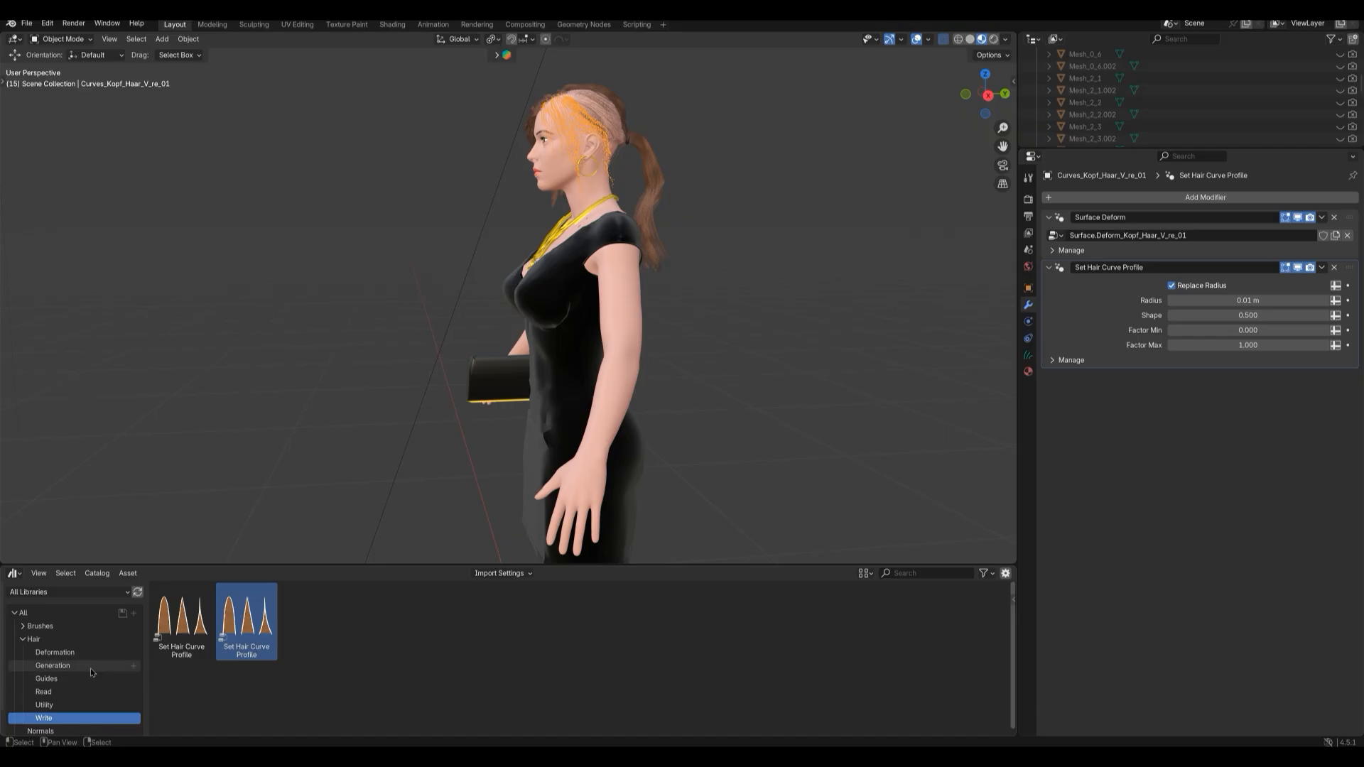
left_click(71, 679)
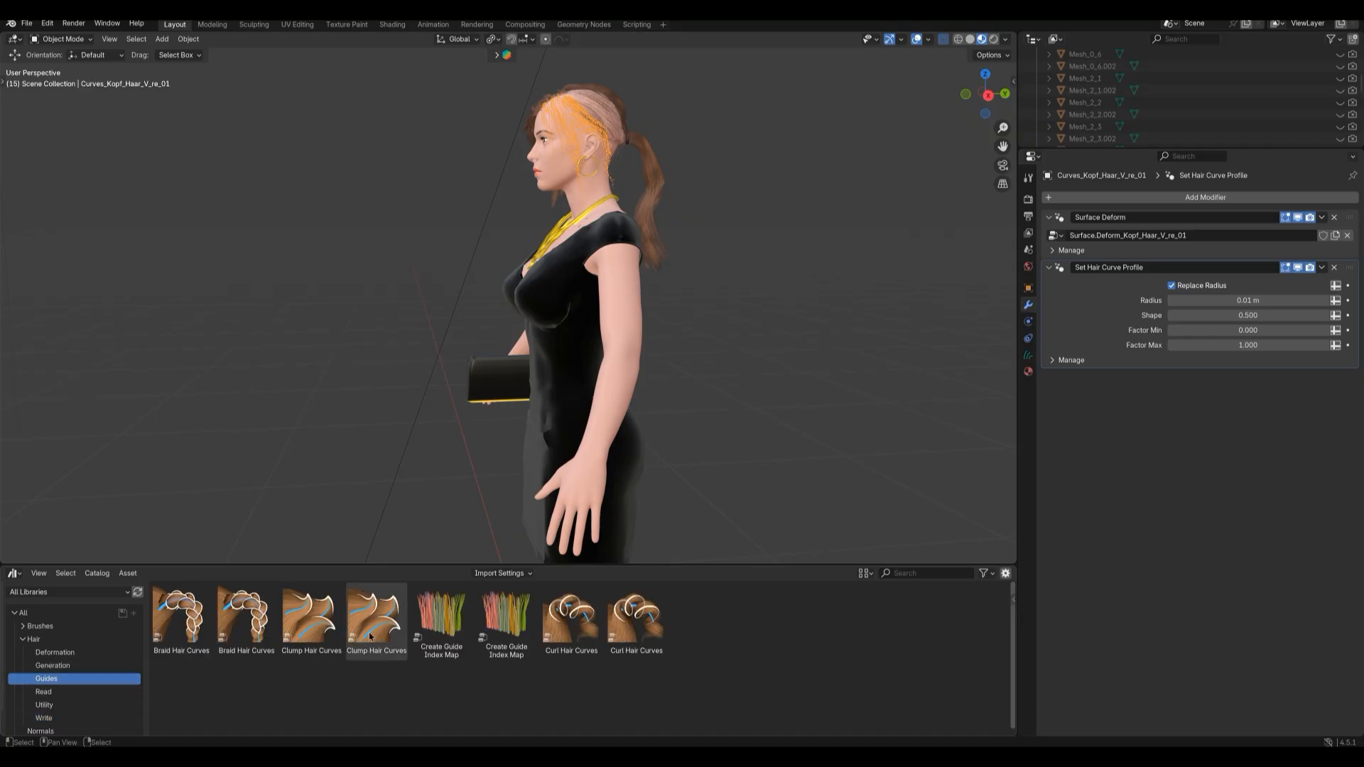
left_click_drag(368, 632, 551, 118)
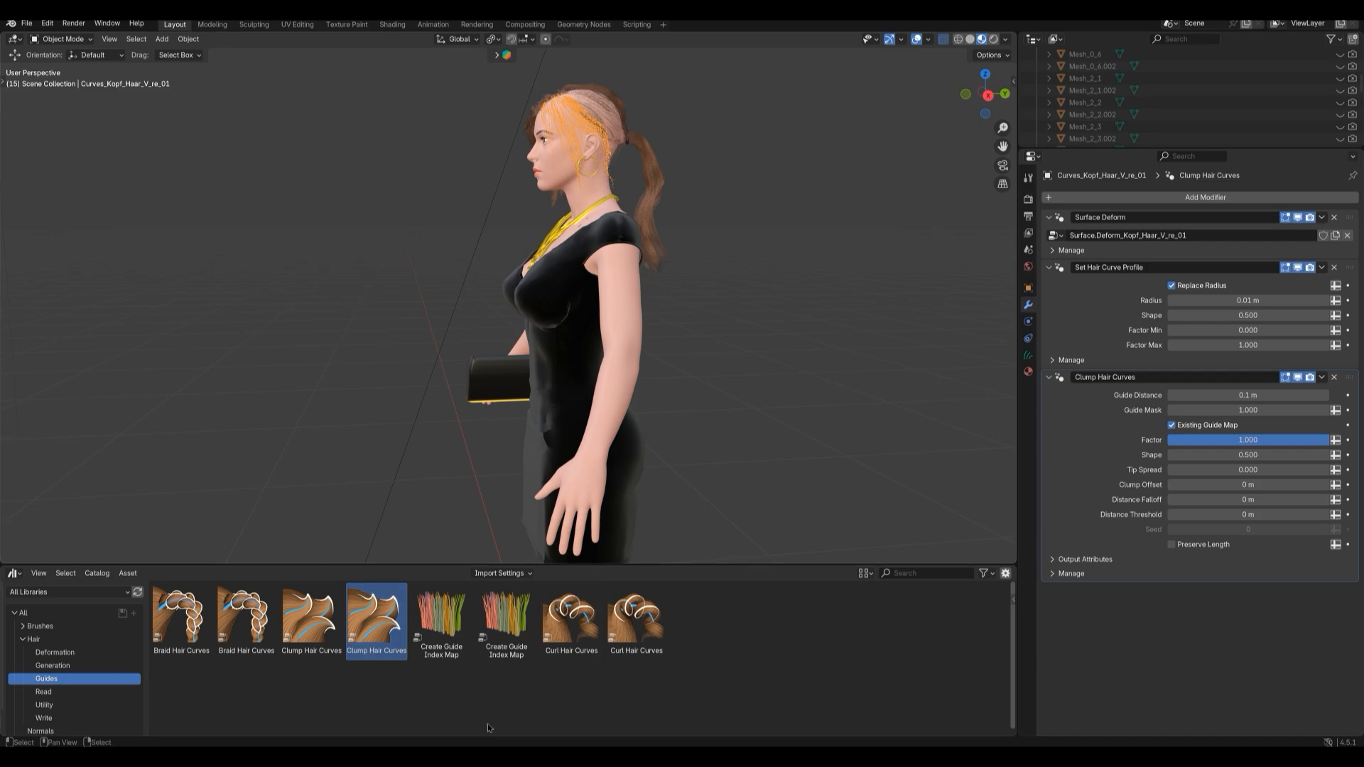
left_click(67, 665)
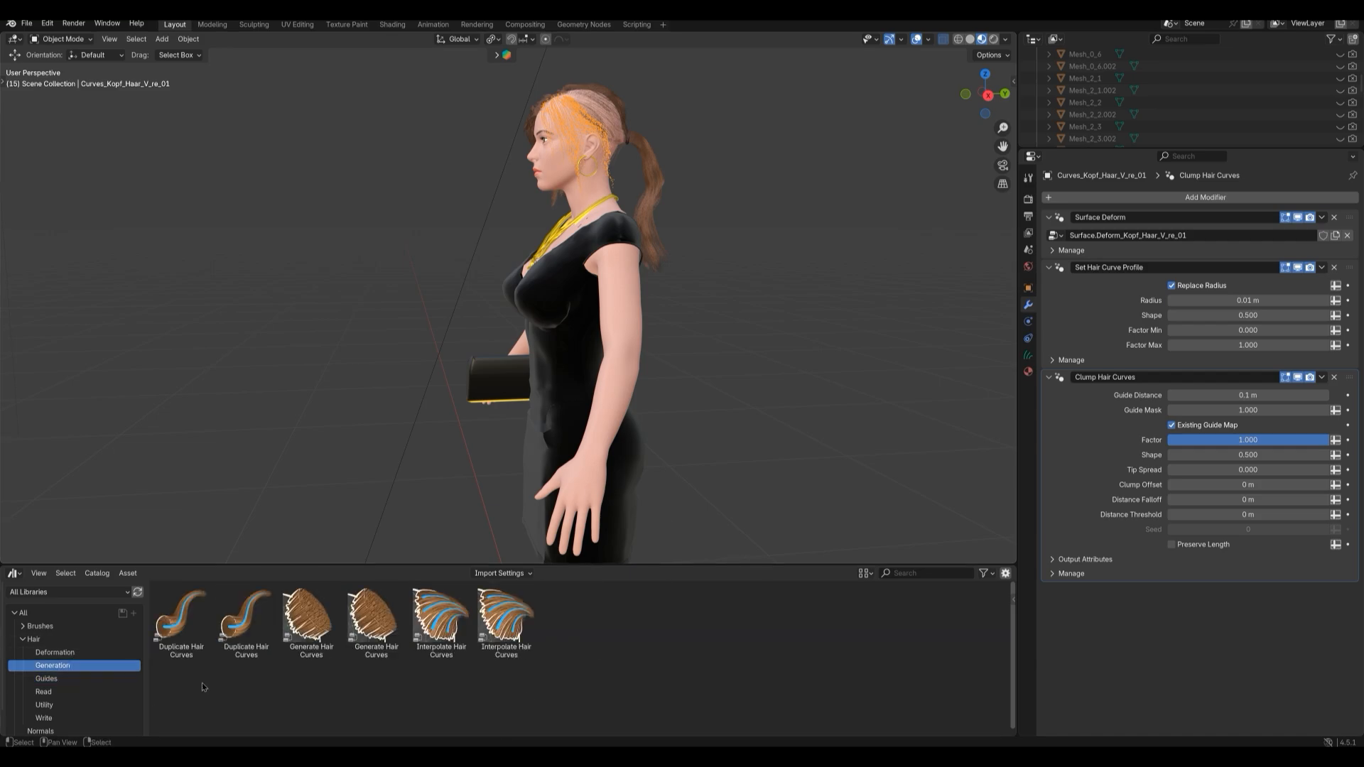
left_click_drag(441, 618, 583, 118)
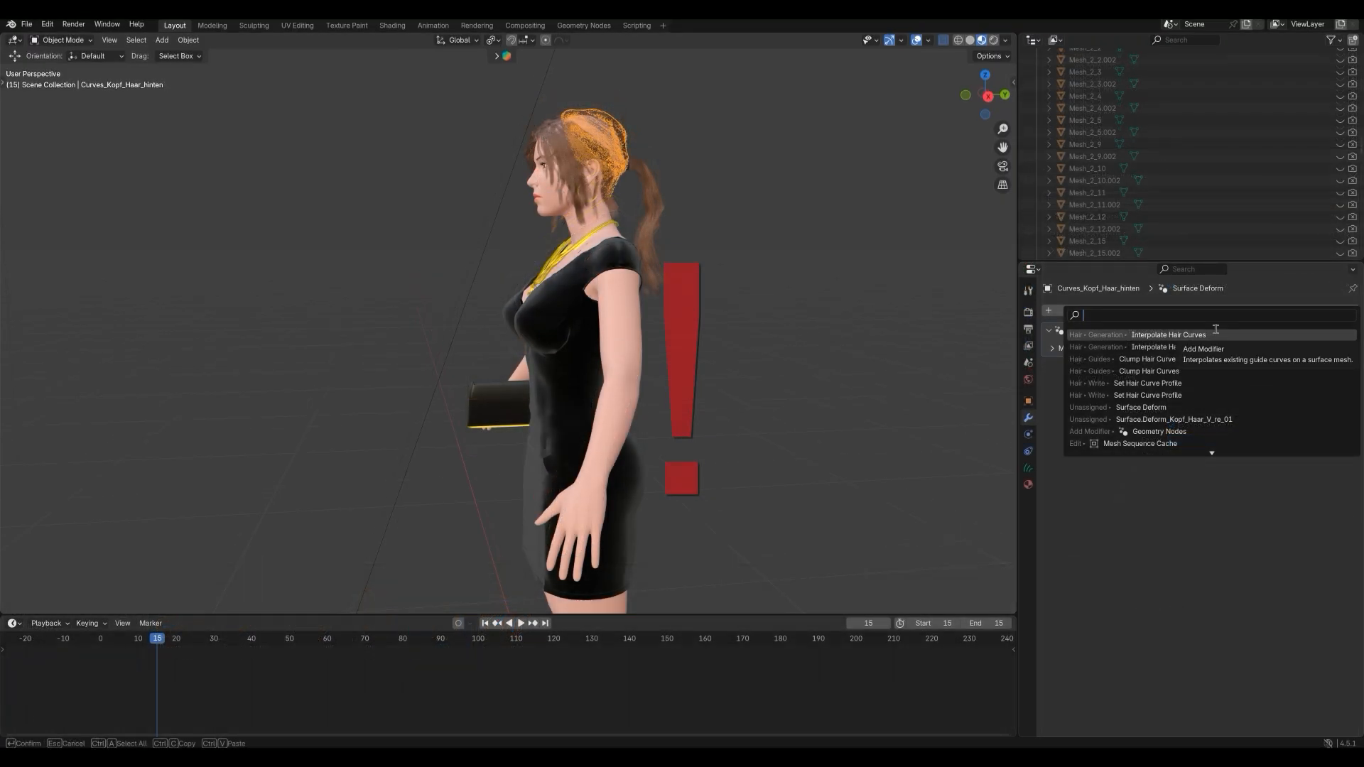
Add the Set Hair Curve Profile, Clump Hair Curves and Interpolate Hair Curves modifiers to Curves_Kopf_Haar_hinten.
left_click(1198, 383)
left_click(1221, 310)
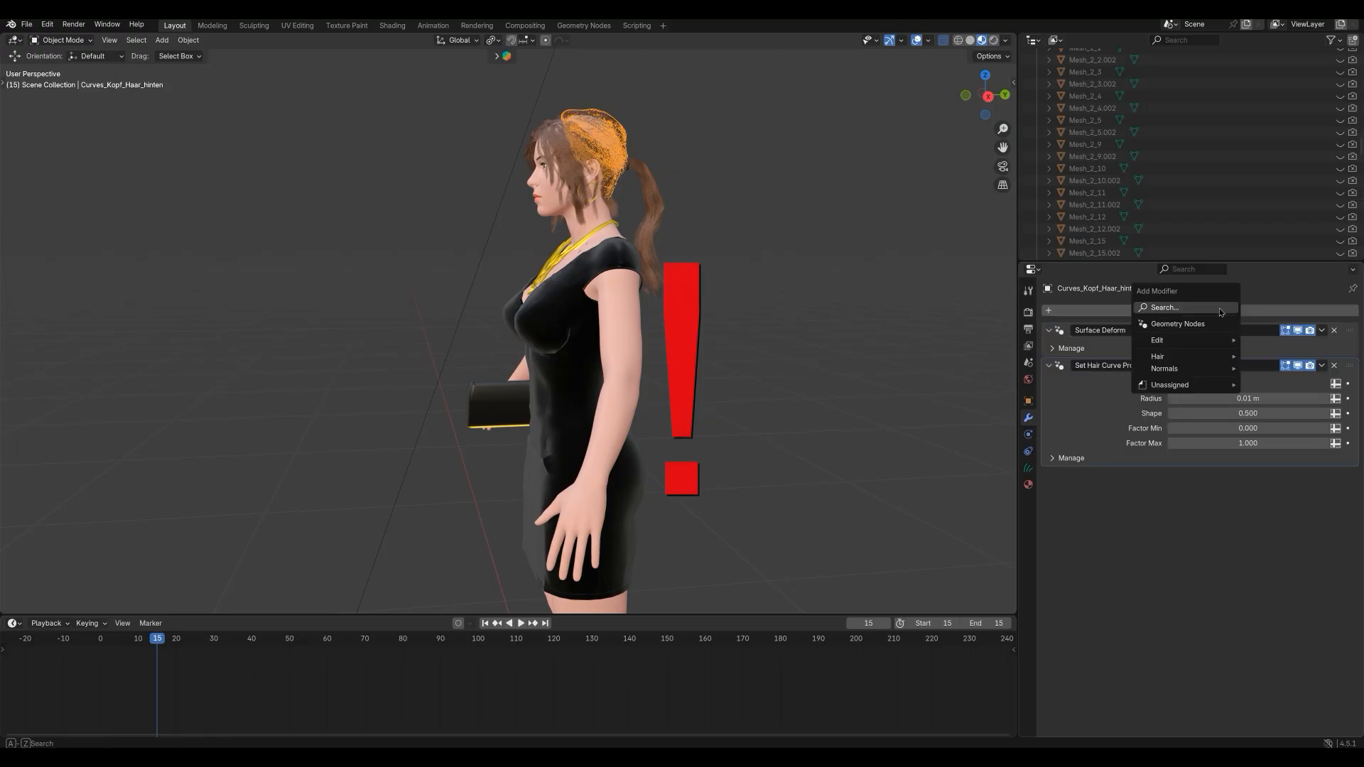
left_click(1165, 322)
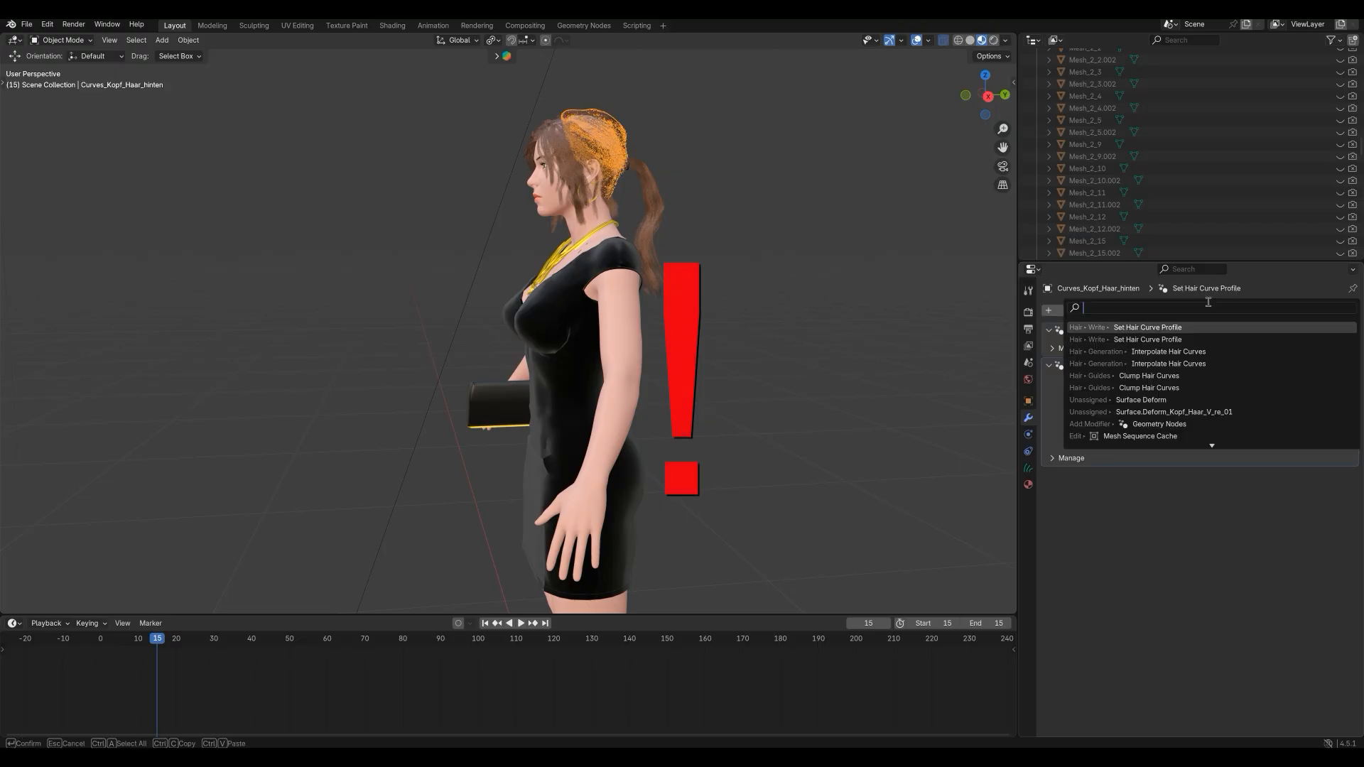
left_click(1165, 376)
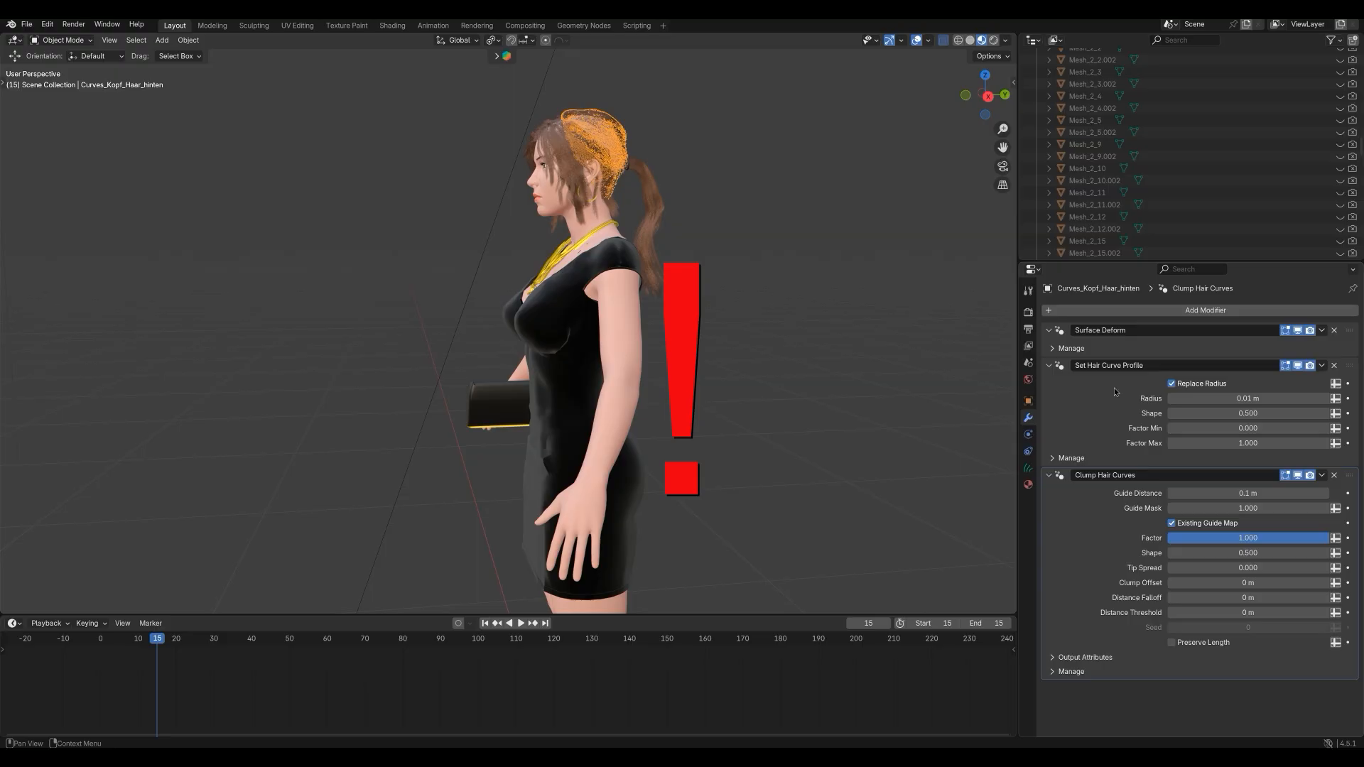
left_click(1223, 310)
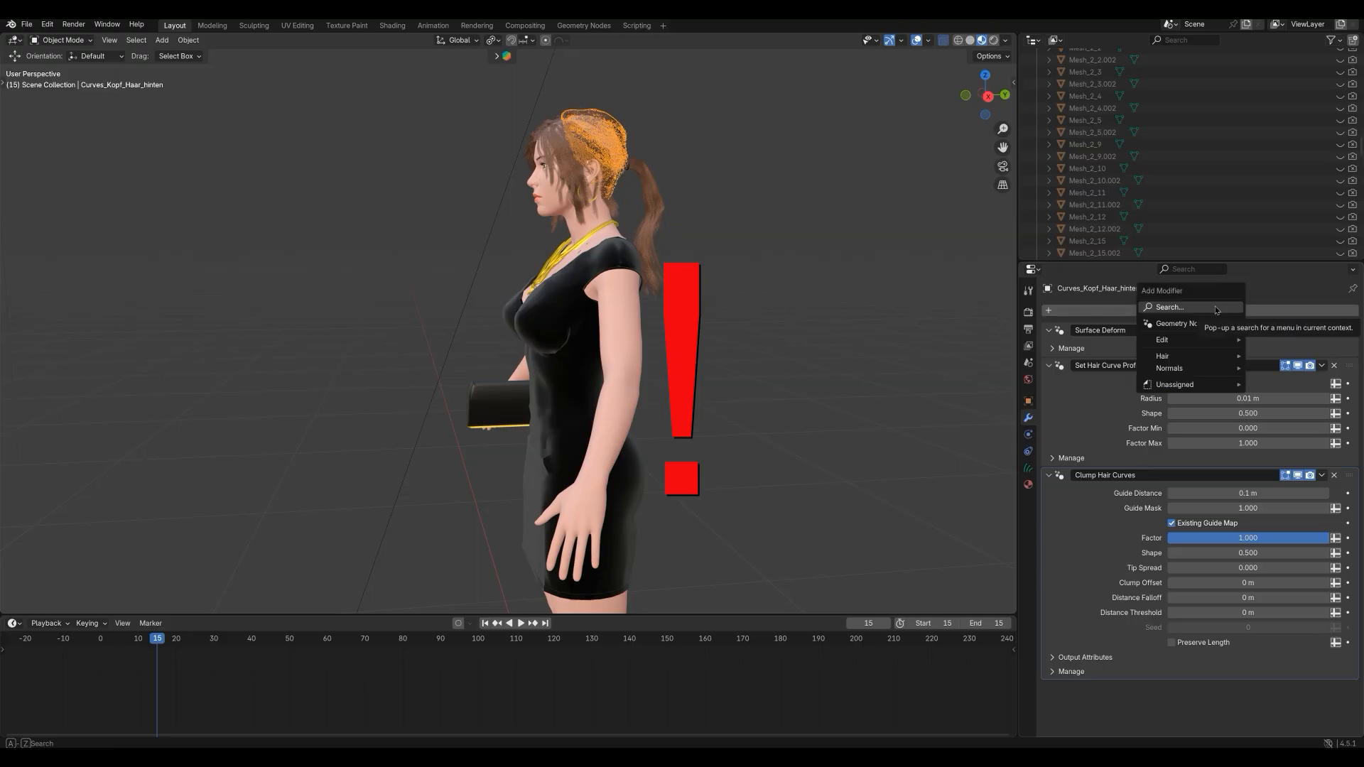
left_click(1216, 308)
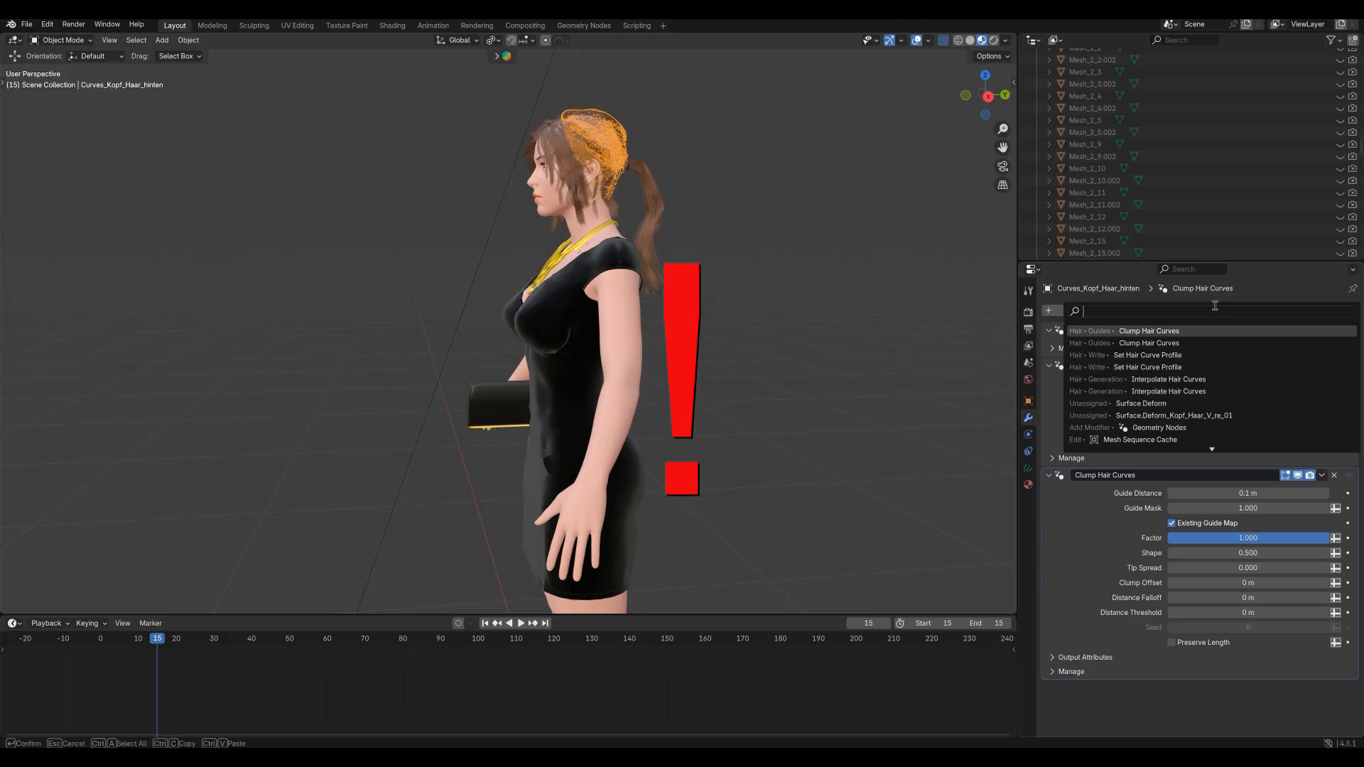
left_click(1196, 381)
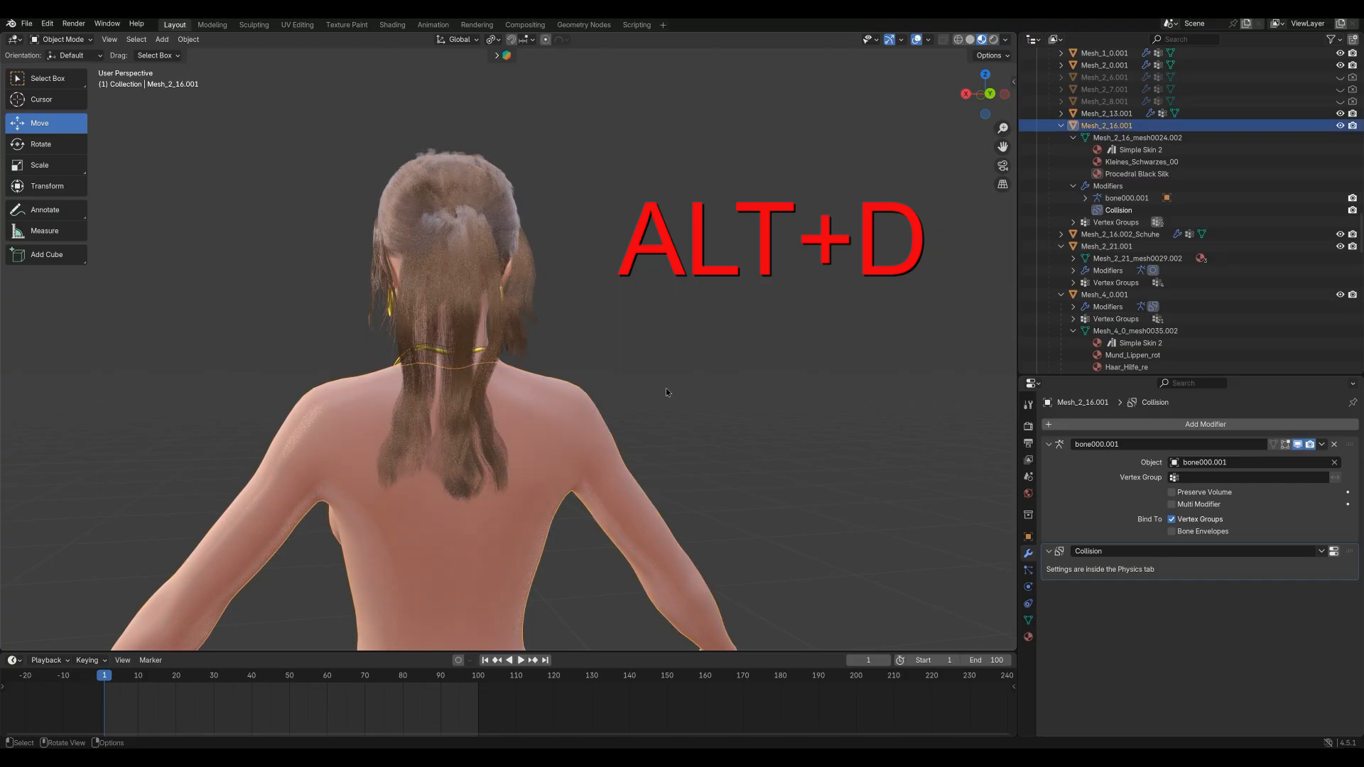
Create a linked duplicate of body mesh Mesh_2_16.001 in place, hide the original and select the duplicate.
key("alt+d")
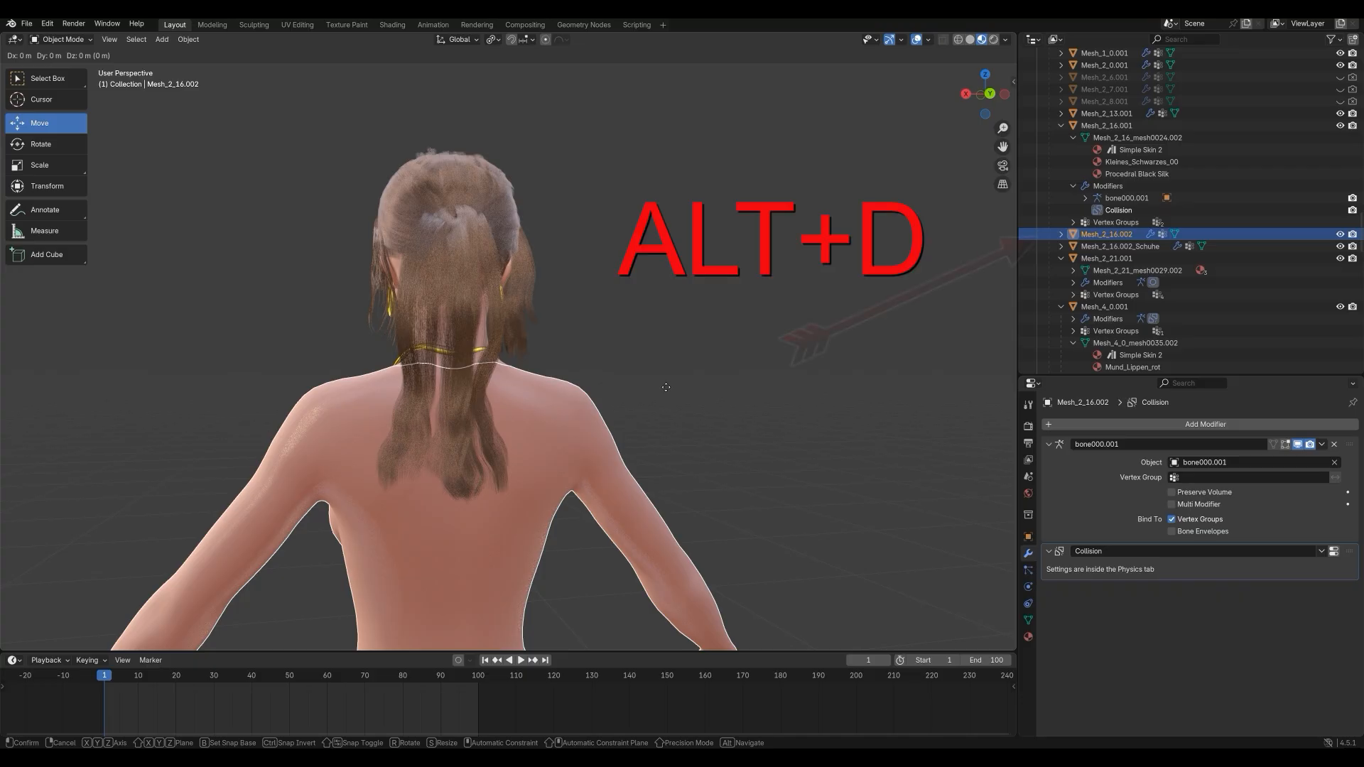
key("alt+d")
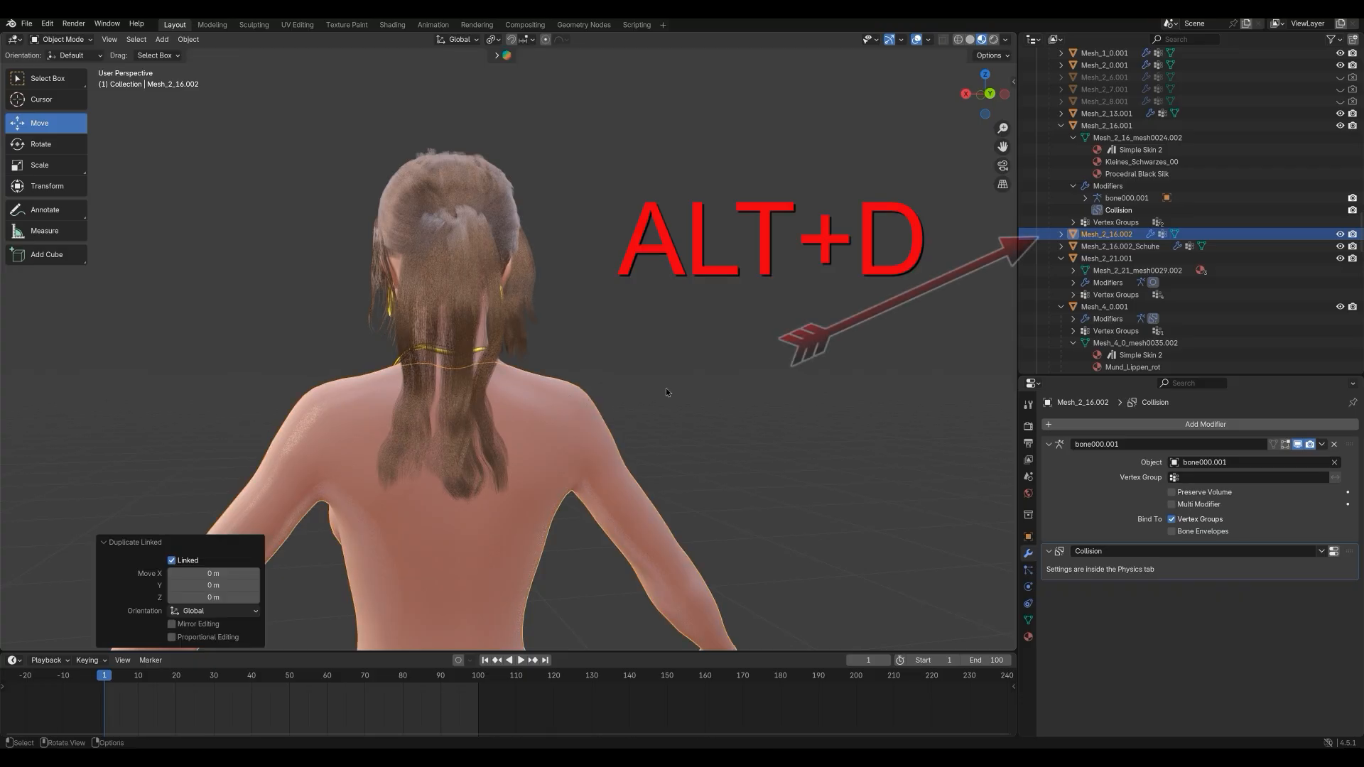
left_click(1106, 125)
key("h")
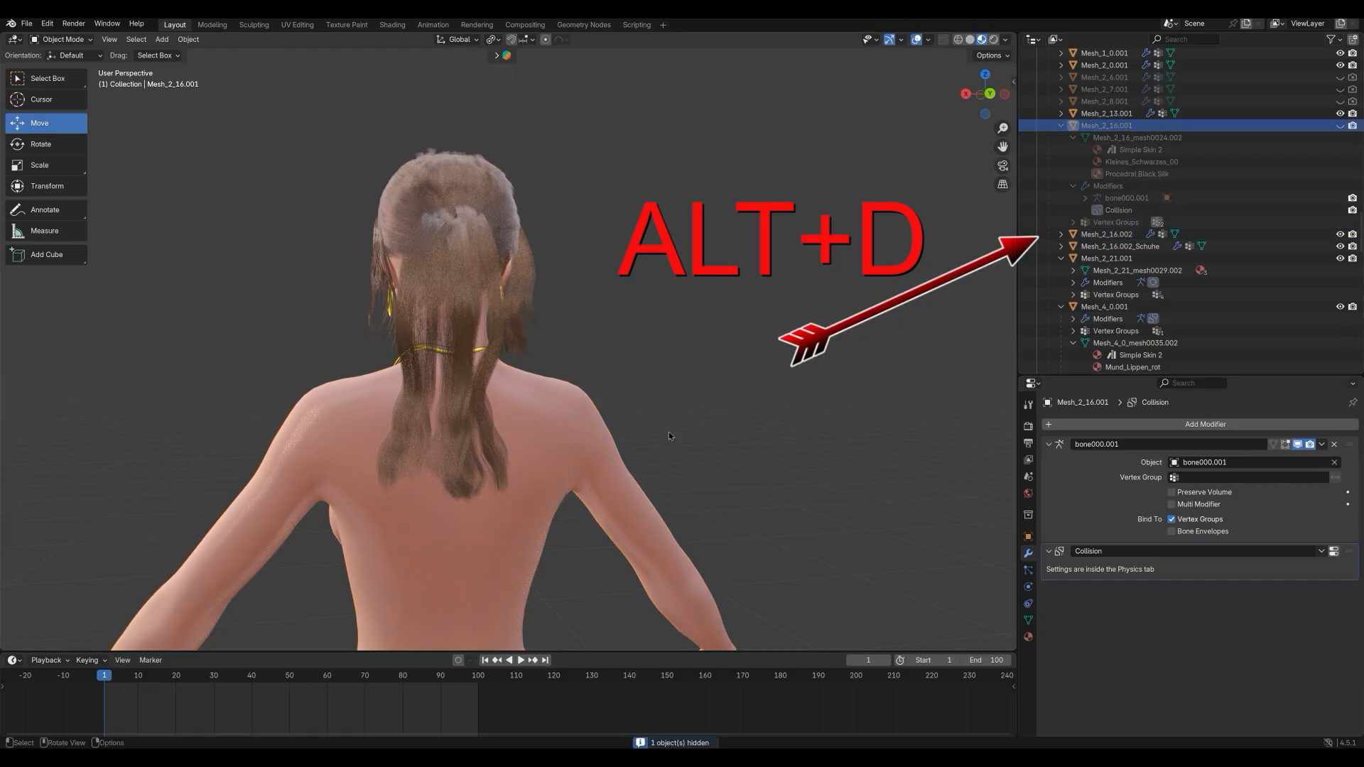
left_click(541, 422)
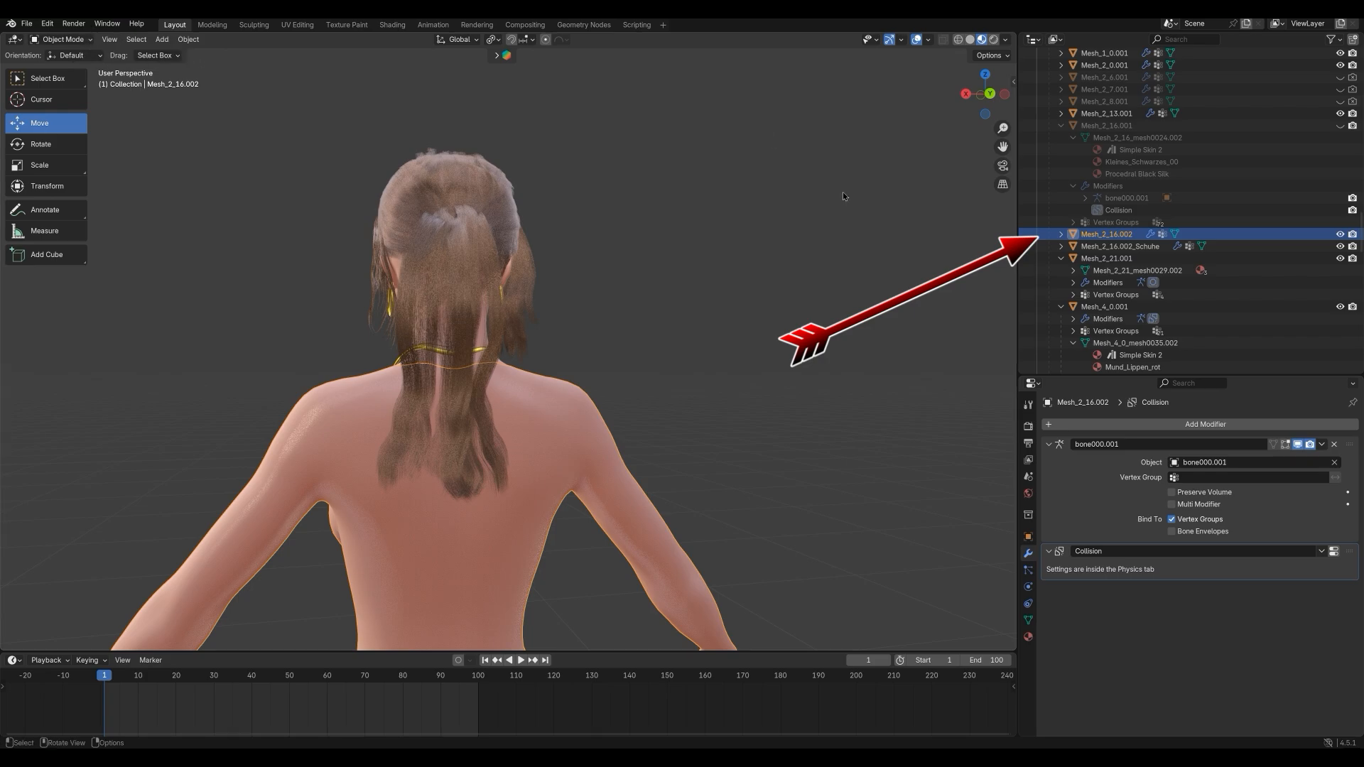
left_click(1093, 127)
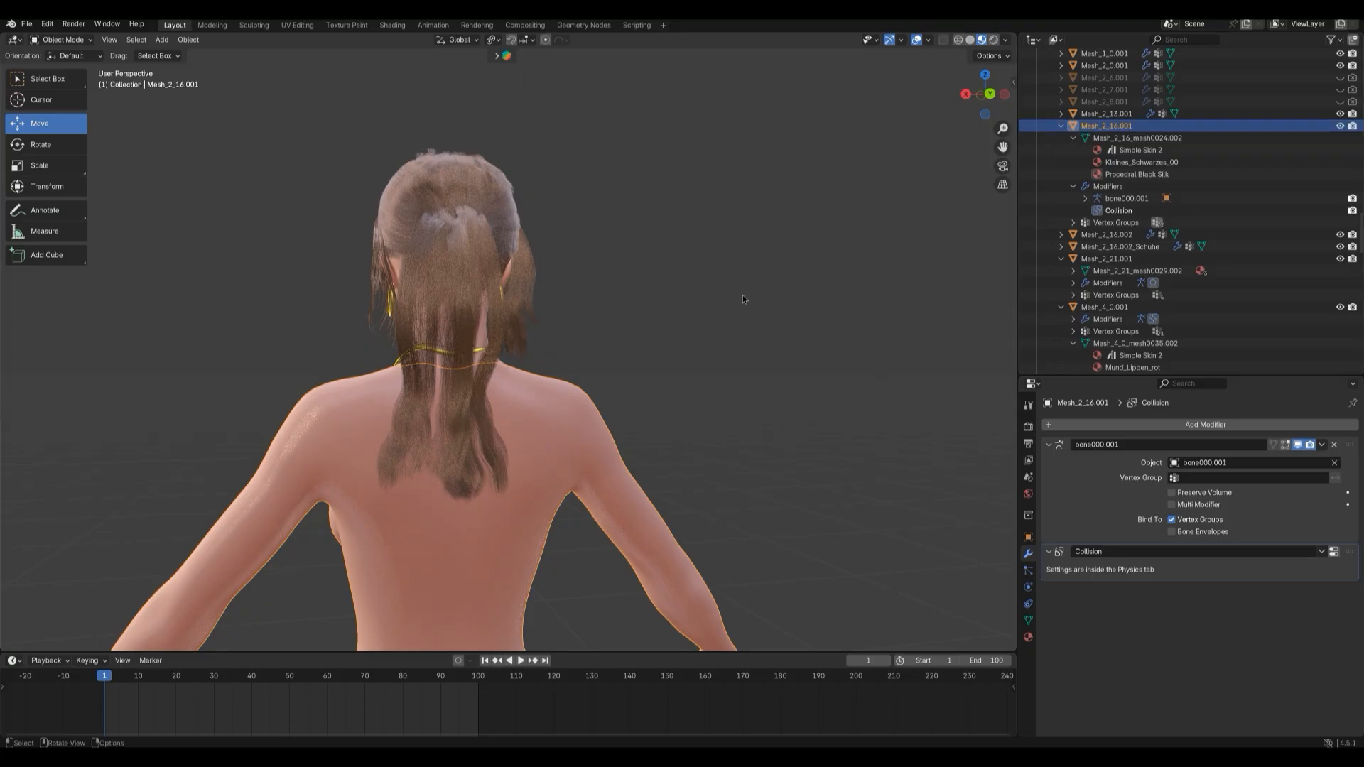
key("h")
left_click(541, 421)
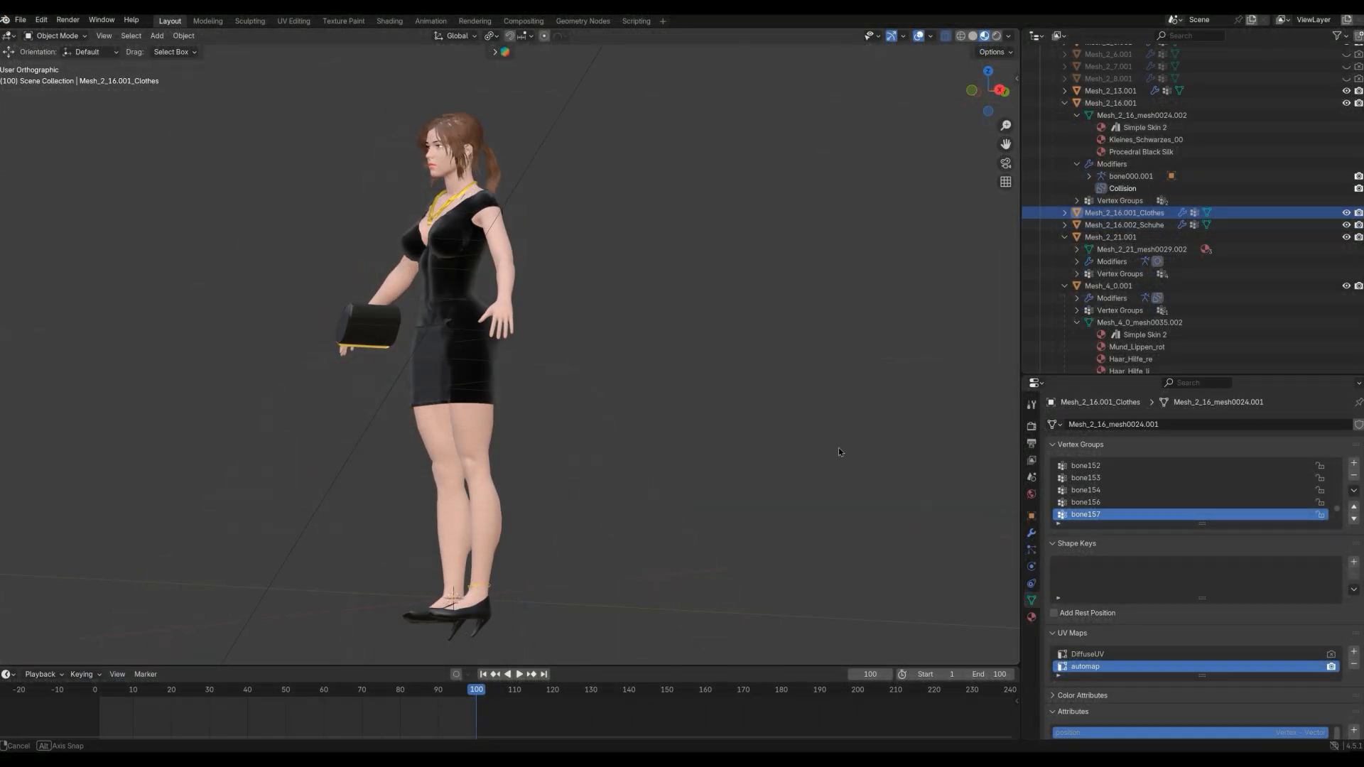
Examine the weights of vertex groups bone139, bone134, bone131 and bone130 on the duplicated body mesh in Weight Paint mode.
middle_click_drag(838, 451, 928, 455)
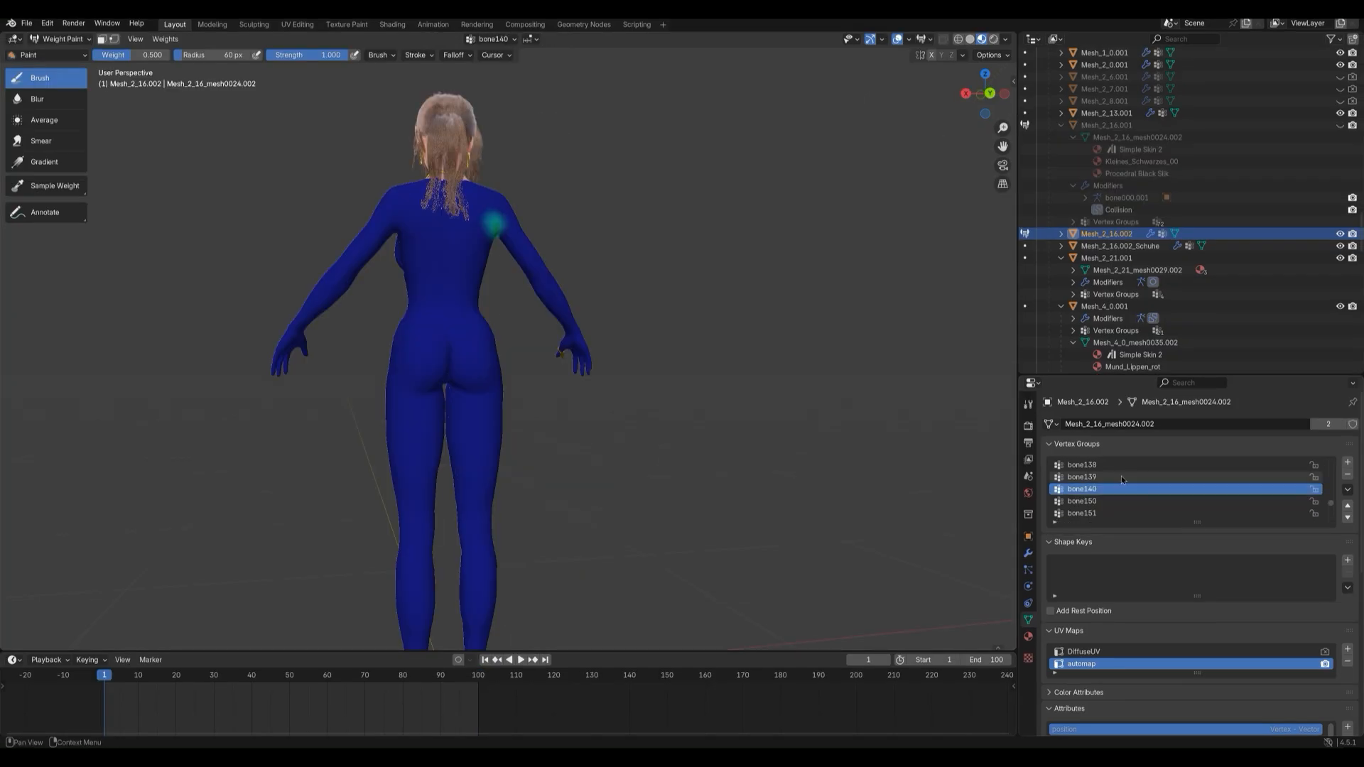
left_click(1121, 476)
scroll(1121, 476, "up", 3)
left_click(1118, 466)
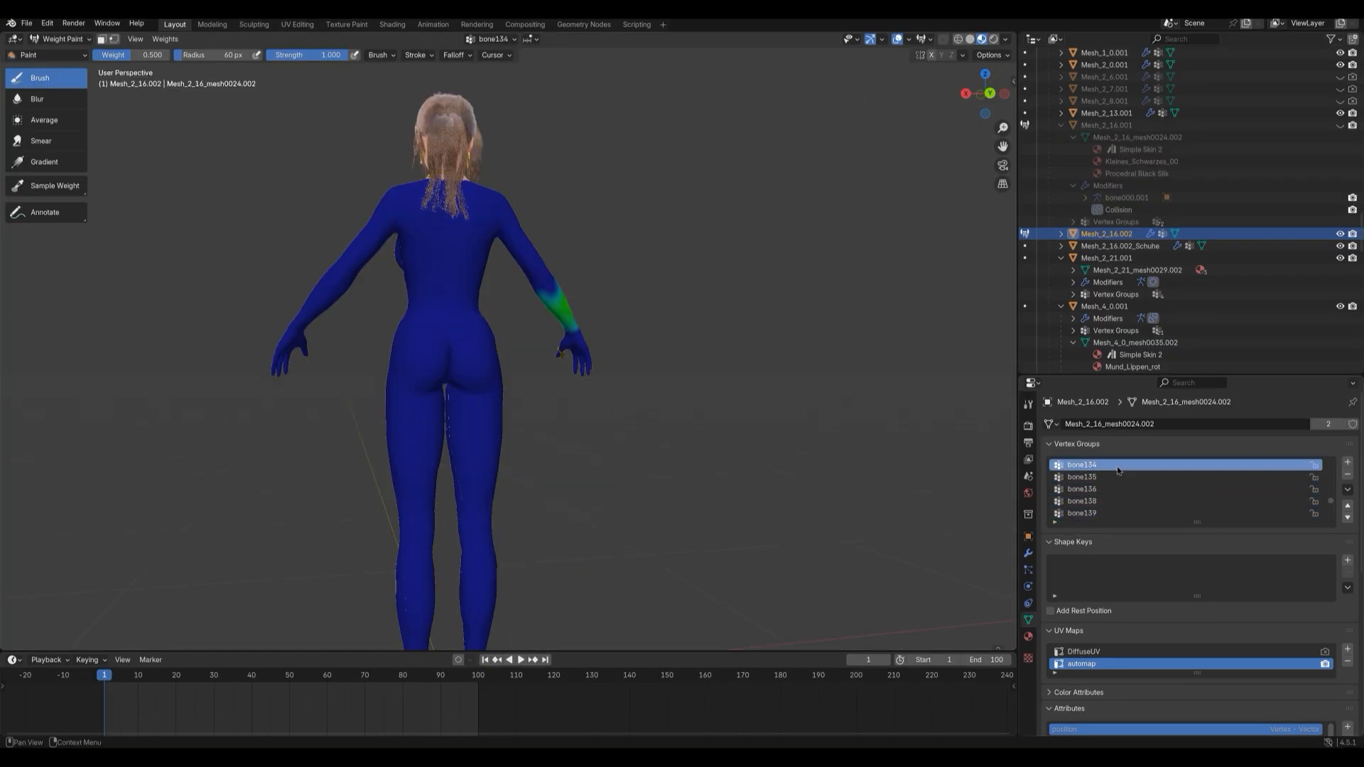
scroll(1118, 469, "up", 2)
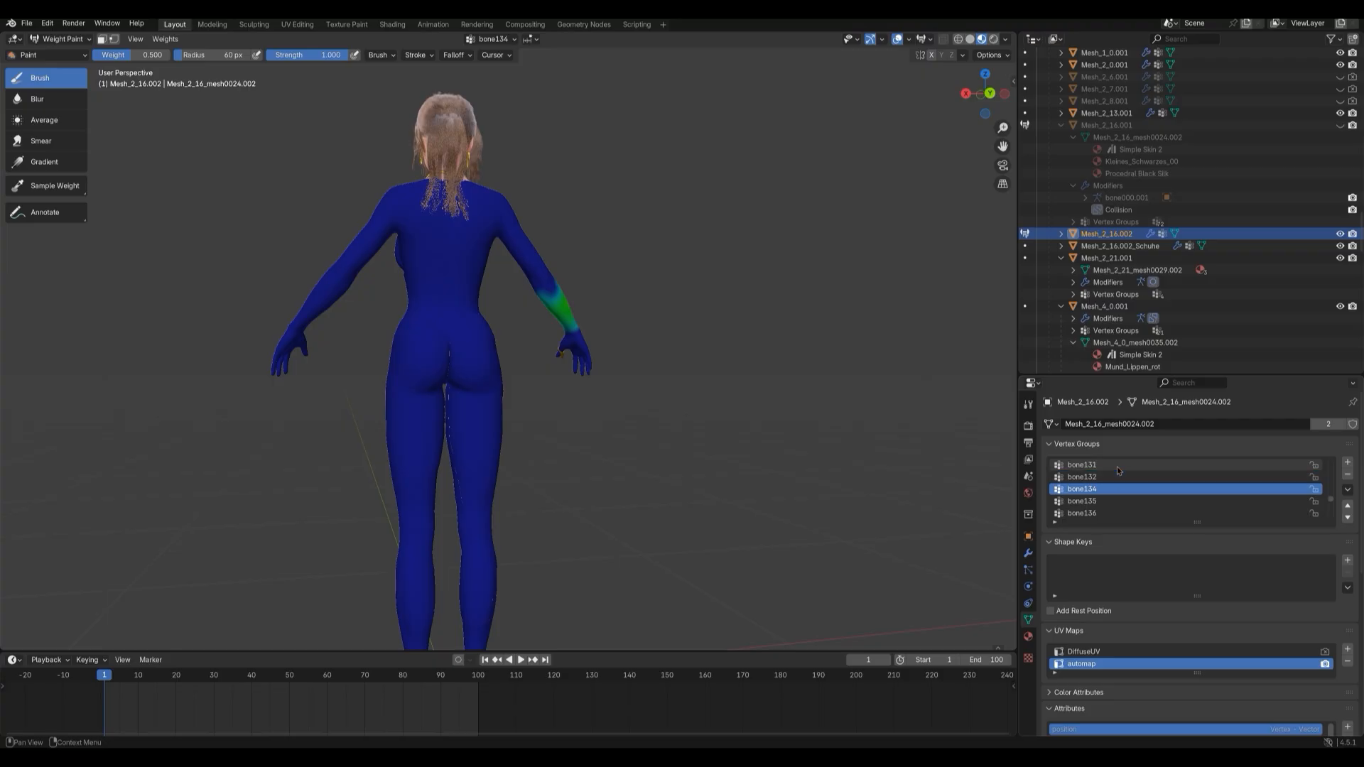
left_click(1117, 466)
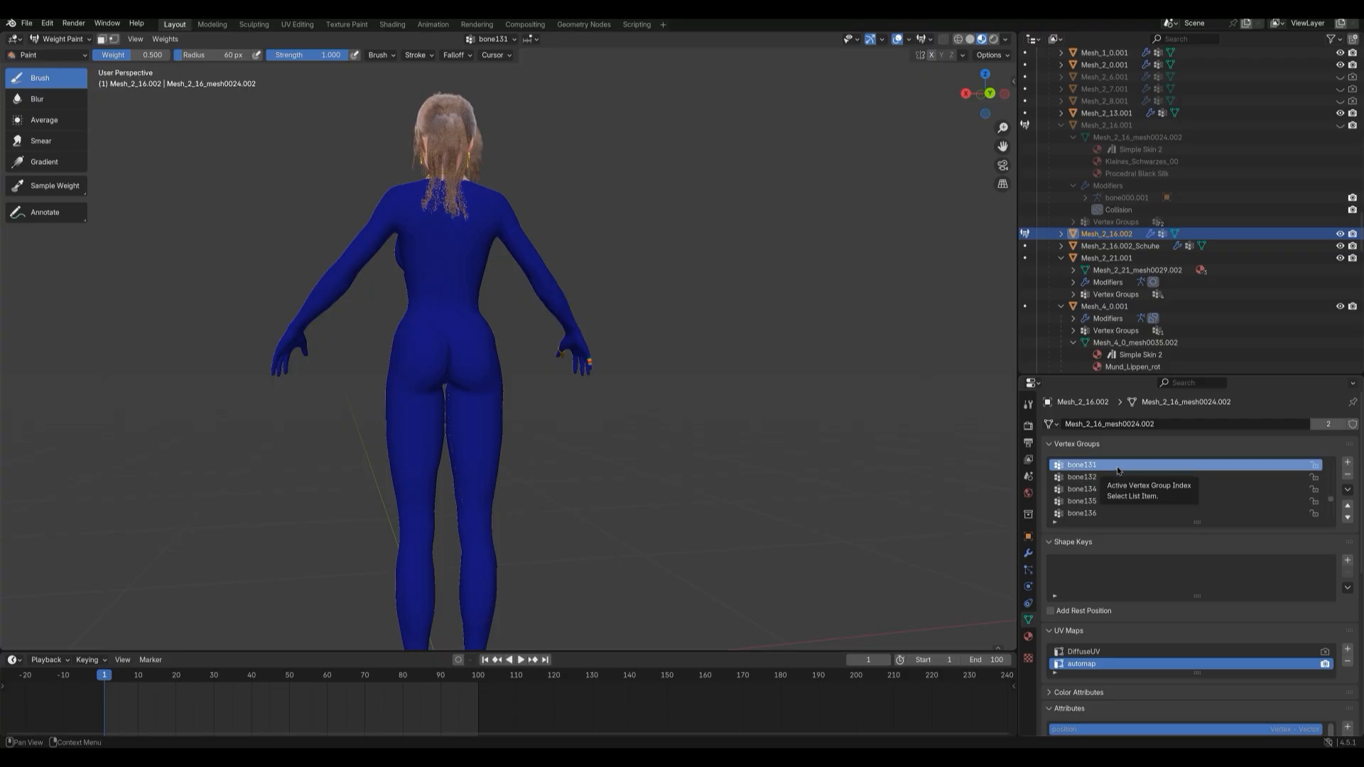
scroll(1117, 469, "up", 1)
left_click(1117, 466)
Examine the body mesh's weights for vertex groups bone091, bone090, bone089, bone008, bone007, bone004 and bone003.
scroll(1117, 469, "up", 16)
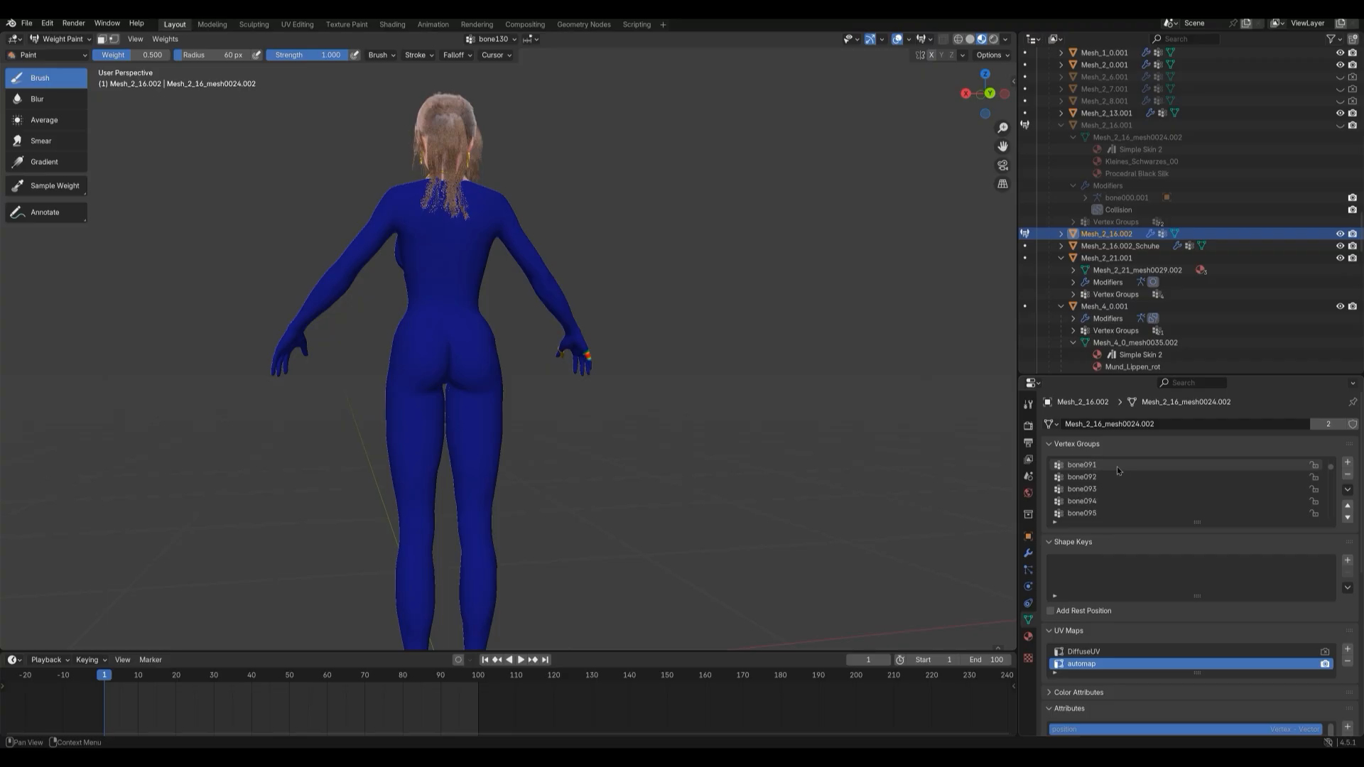
left_click(1117, 466)
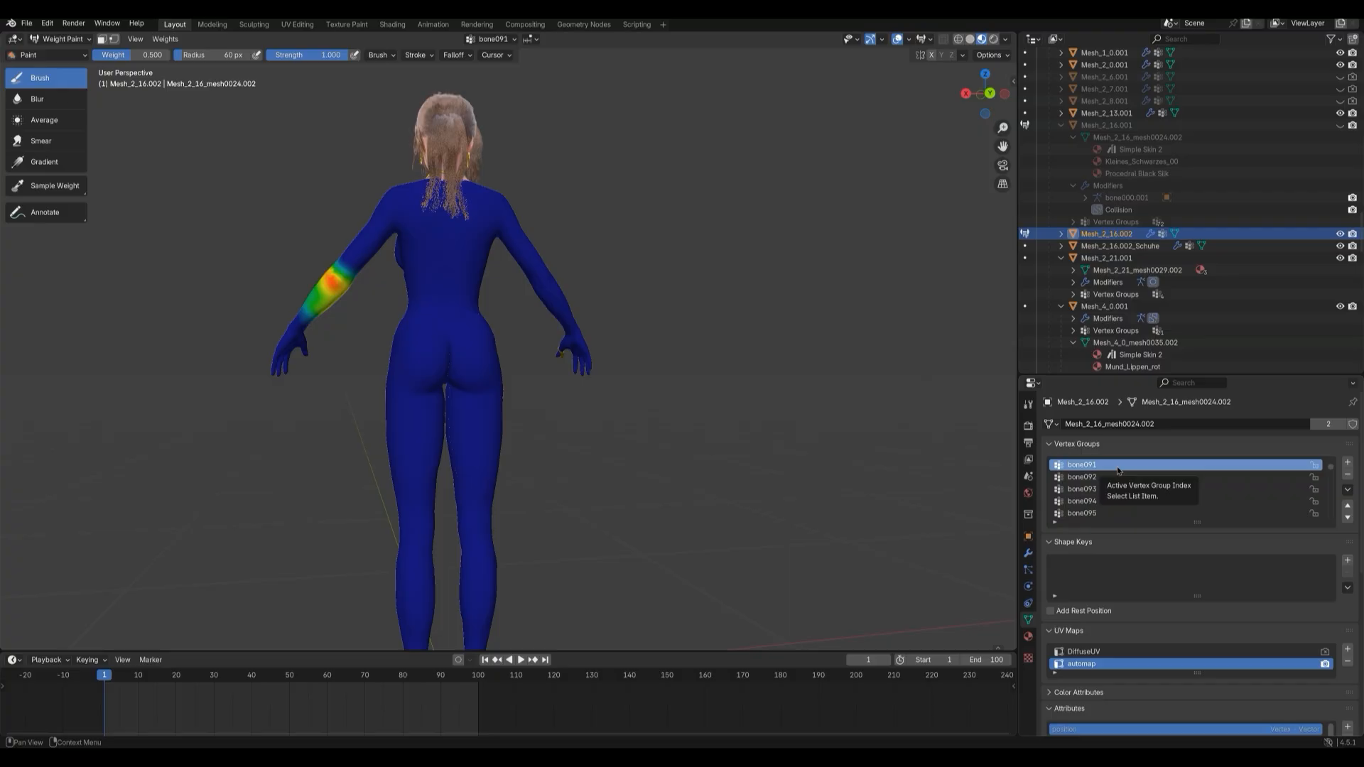
scroll(1117, 466, "up", 1)
left_click(1116, 466)
scroll(1117, 466, "up", 1)
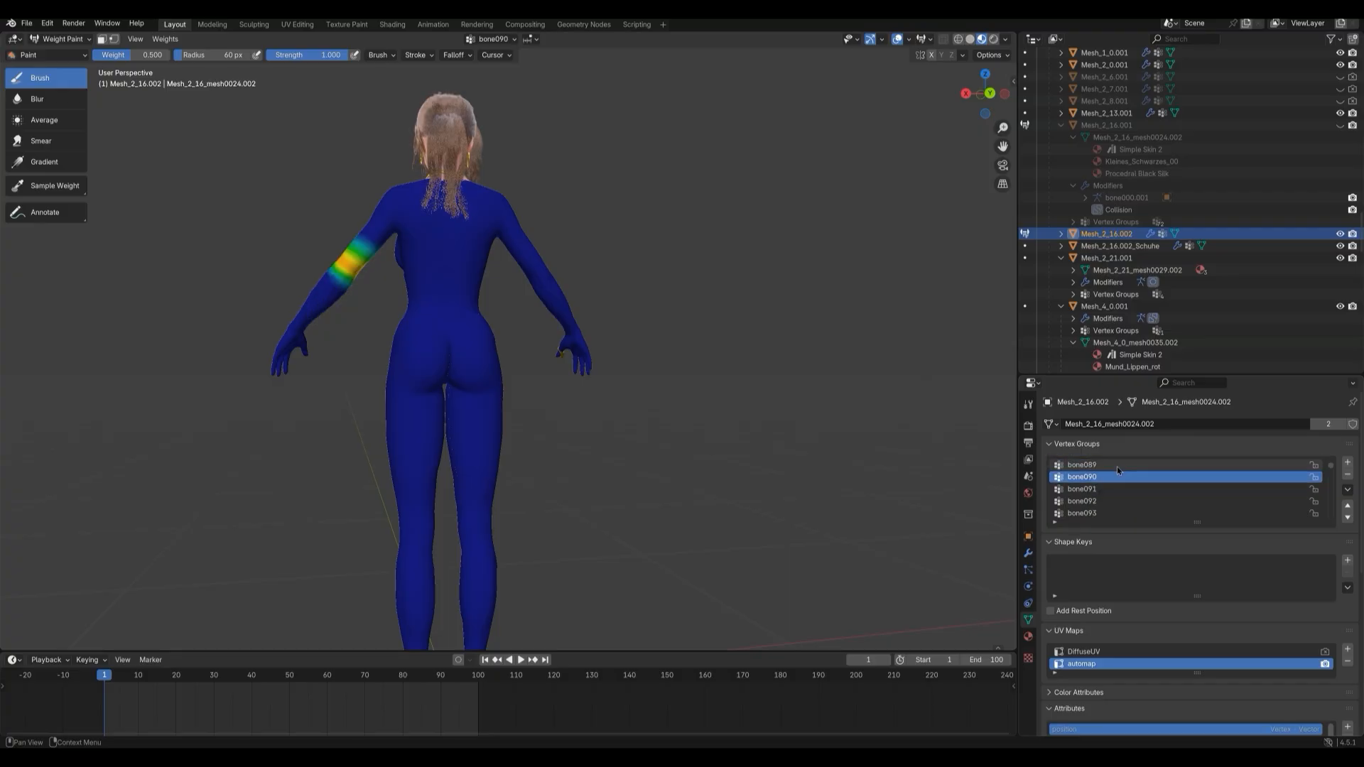
left_click(1117, 466)
scroll(1115, 475, "up", 10)
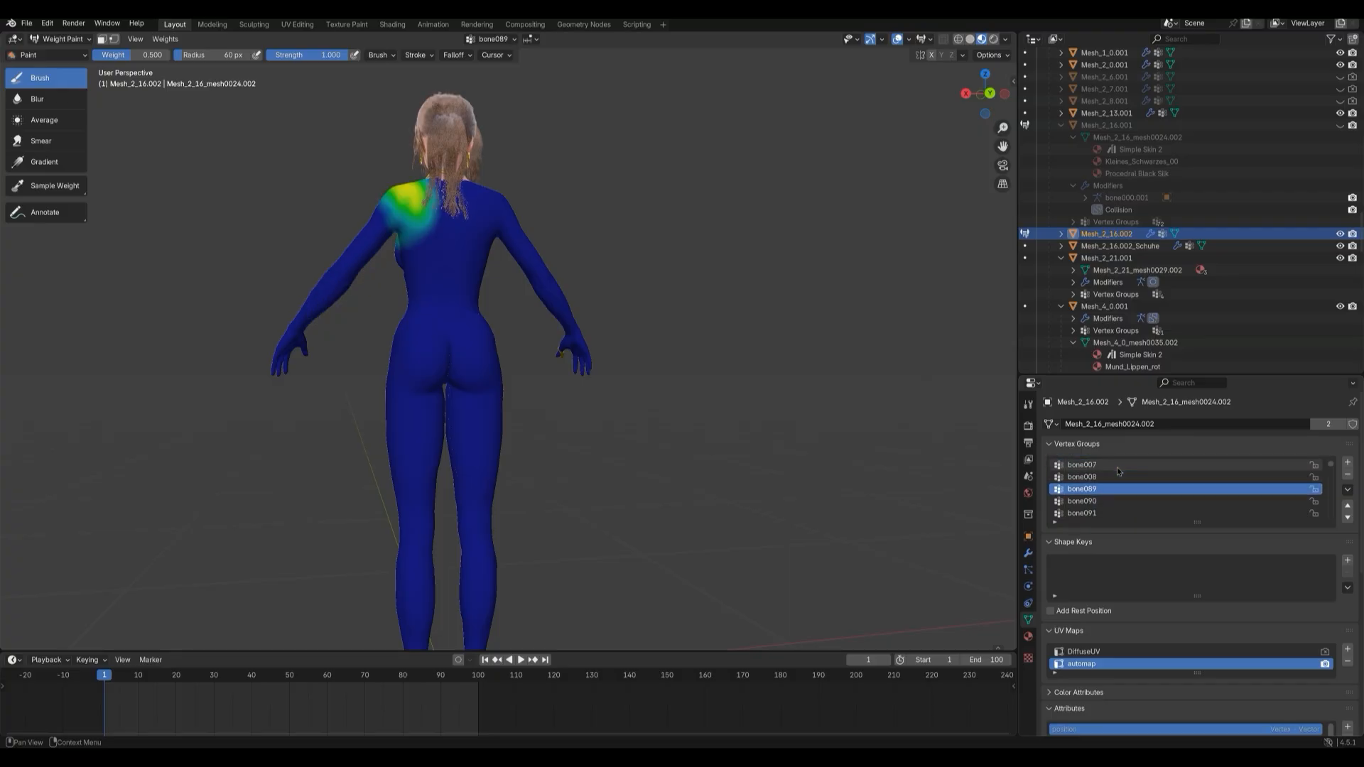
left_click(1108, 478)
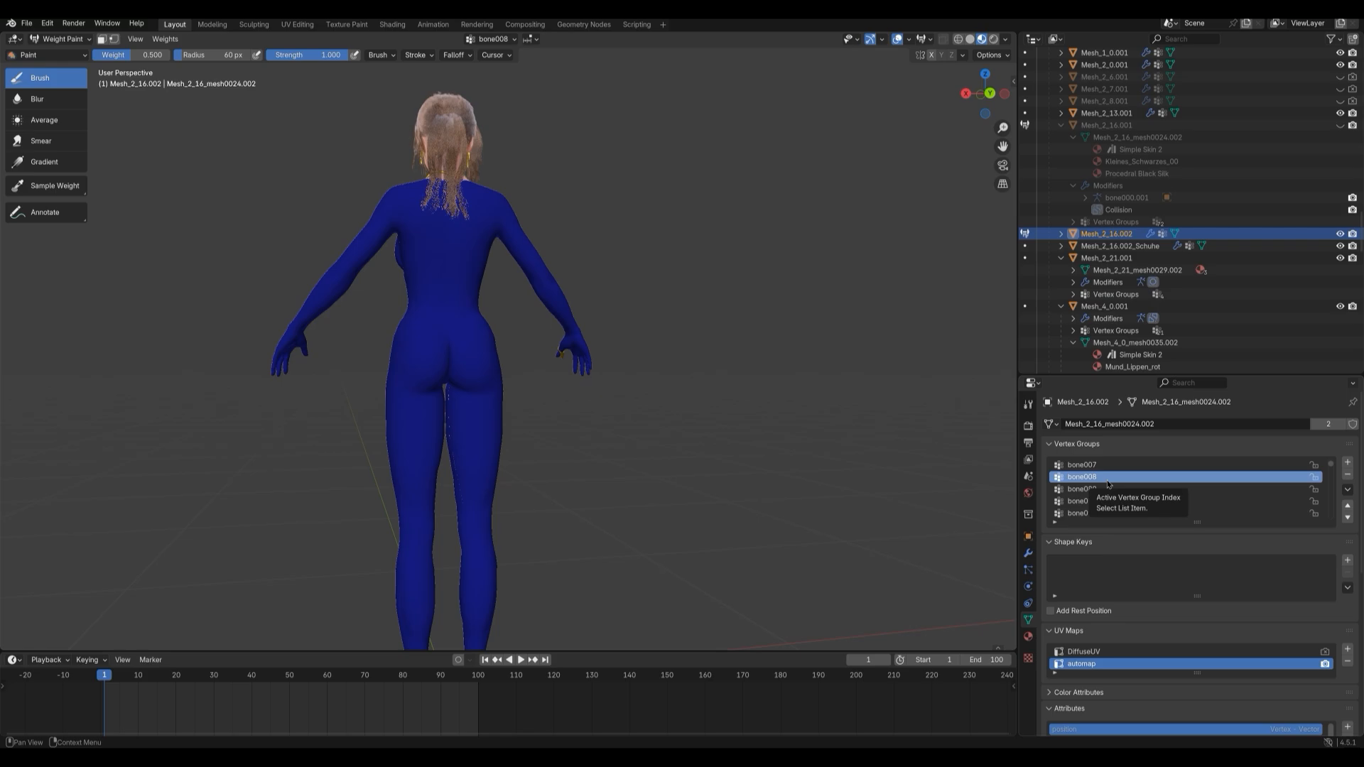
left_click(1106, 466)
scroll(1106, 469, "up", 3)
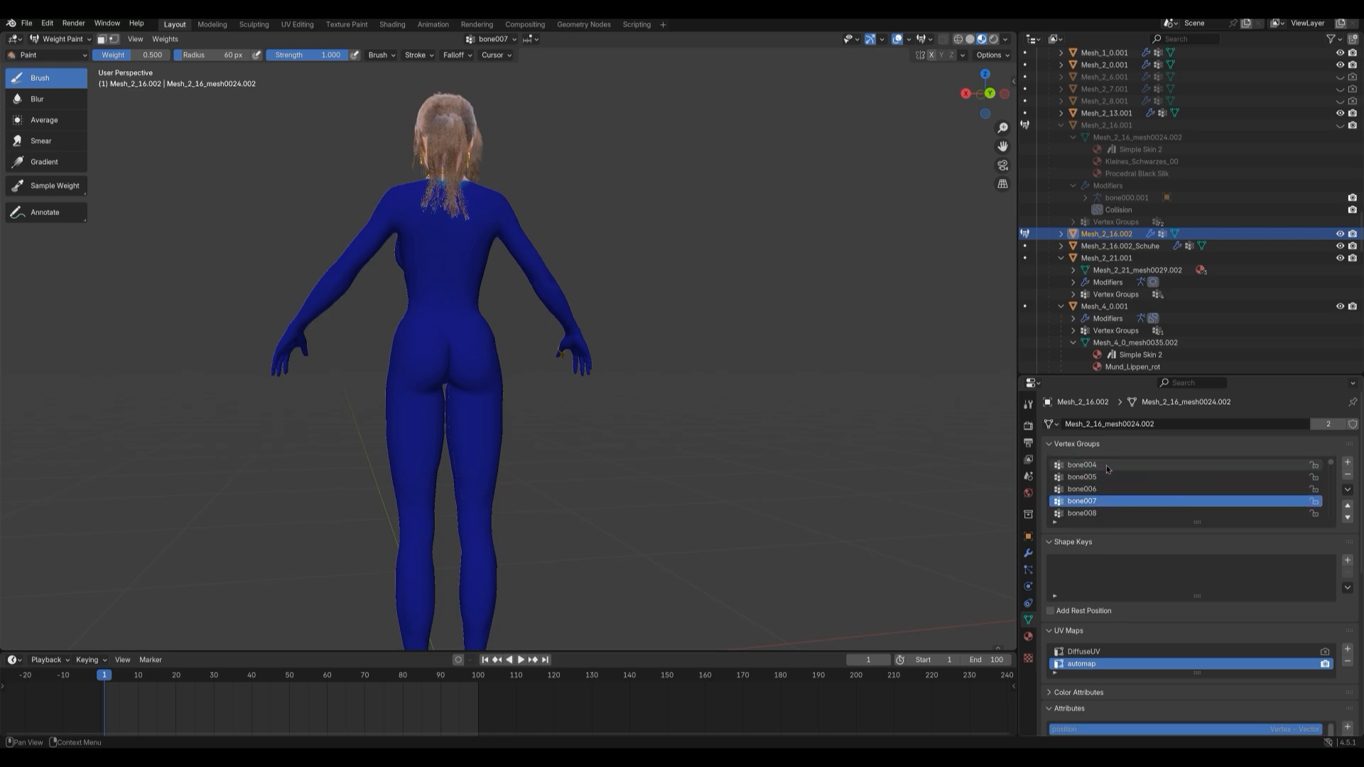
left_click(1107, 469)
scroll(1107, 469, "up", 1)
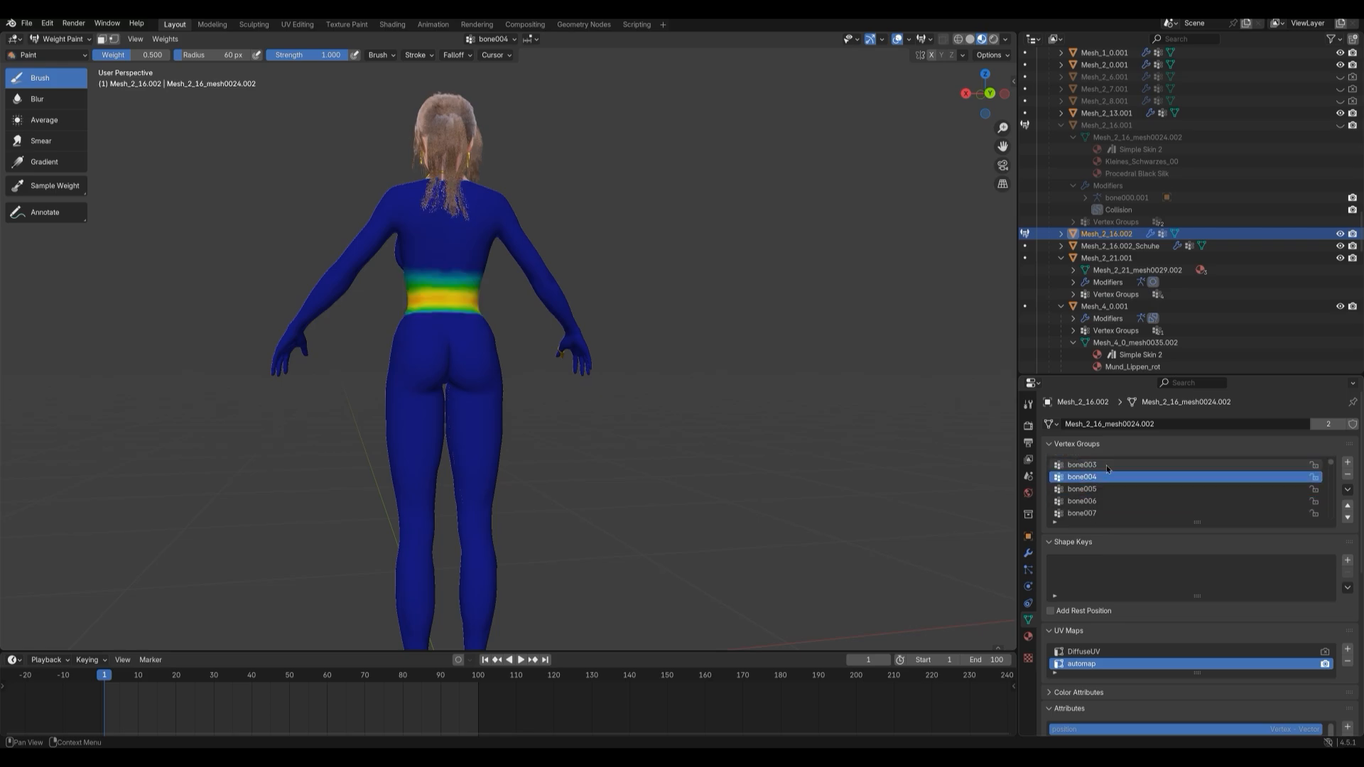
left_click(1107, 464)
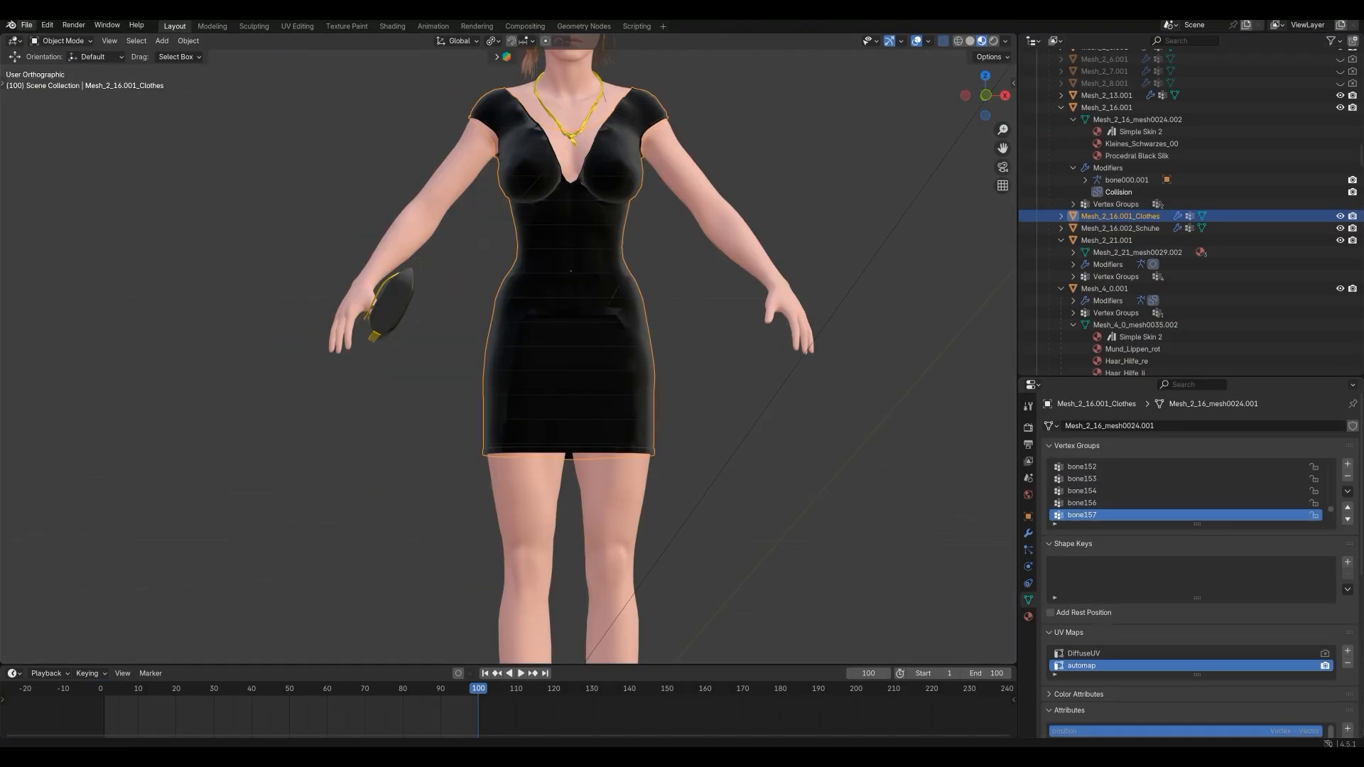
Select a patch of faces at the skirt's lower front on Mesh_2_16.001_Clothes in Edit Mode, with X-ray turned off.
left_click(89, 44)
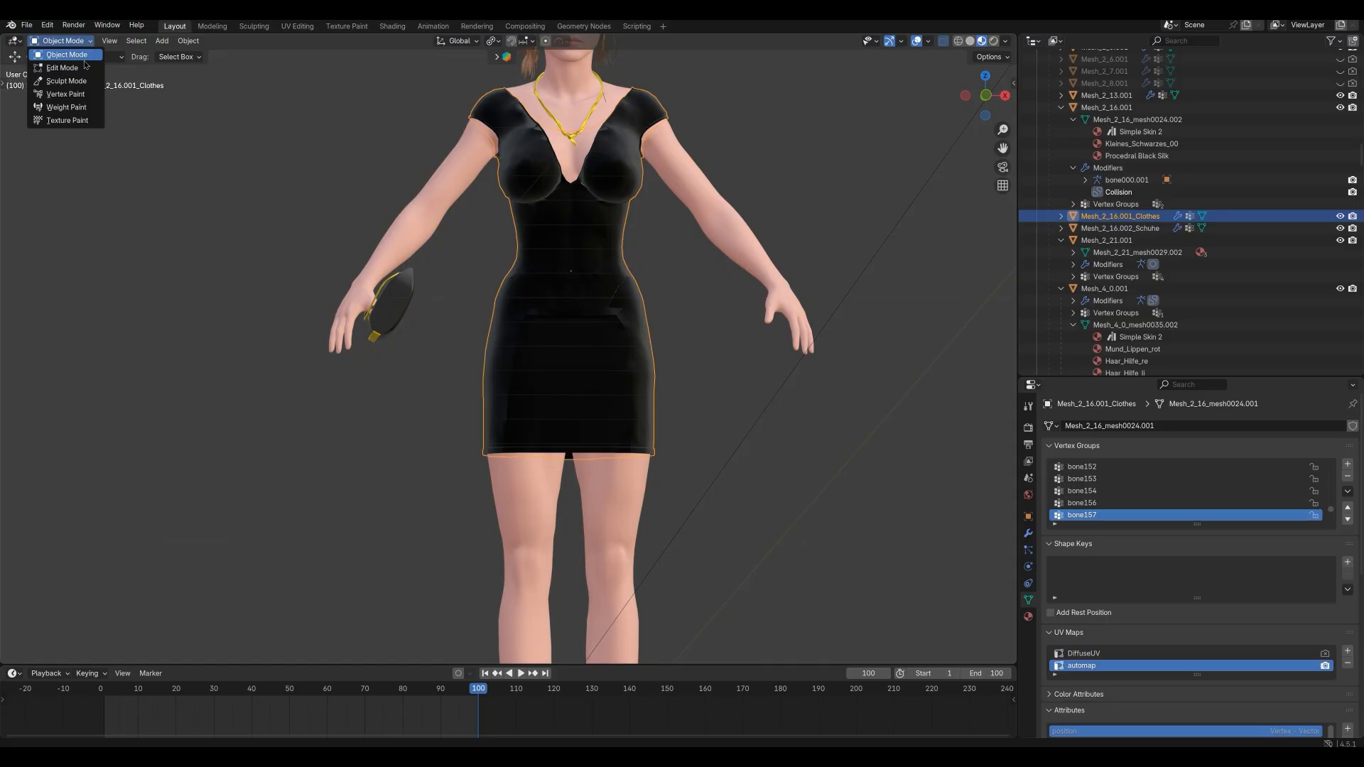
left_click(87, 68)
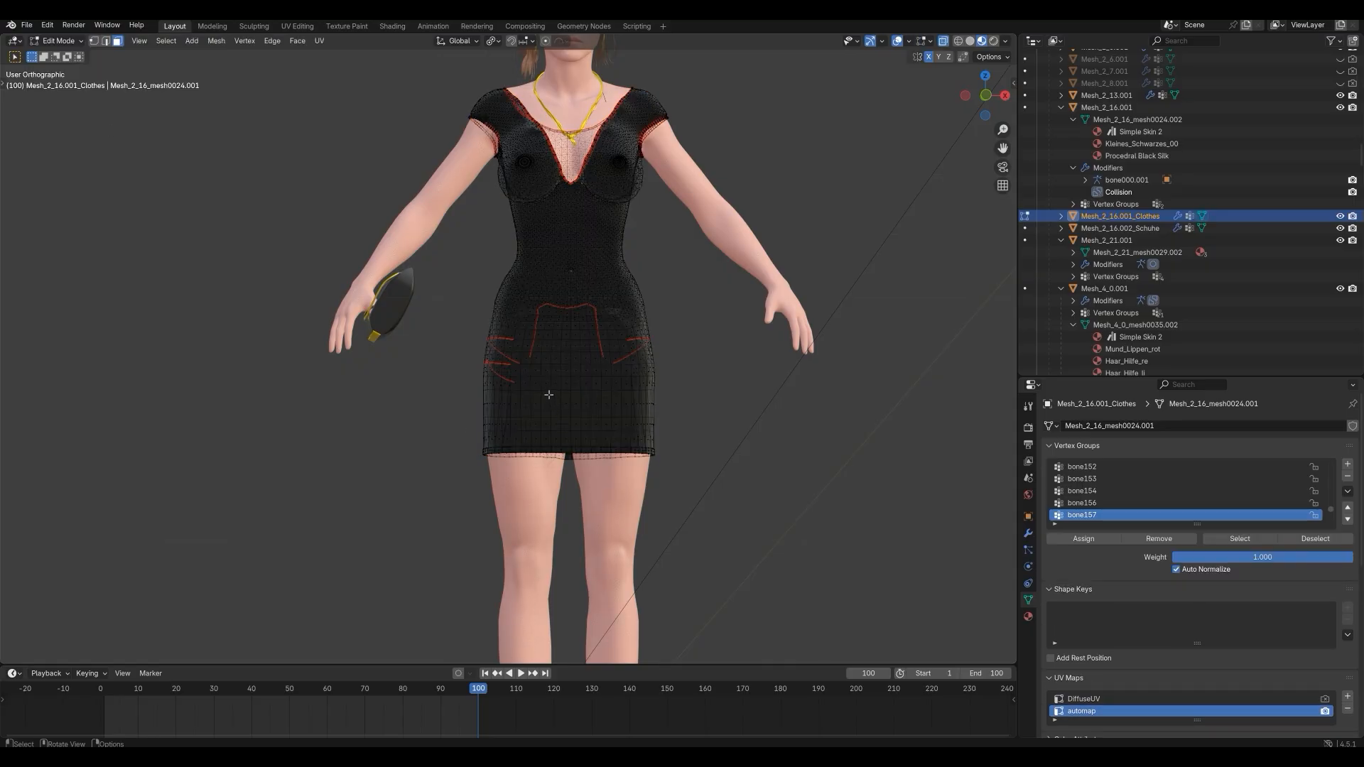
left_click_drag(548, 390, 604, 462)
middle_click_drag(751, 502, 803, 528)
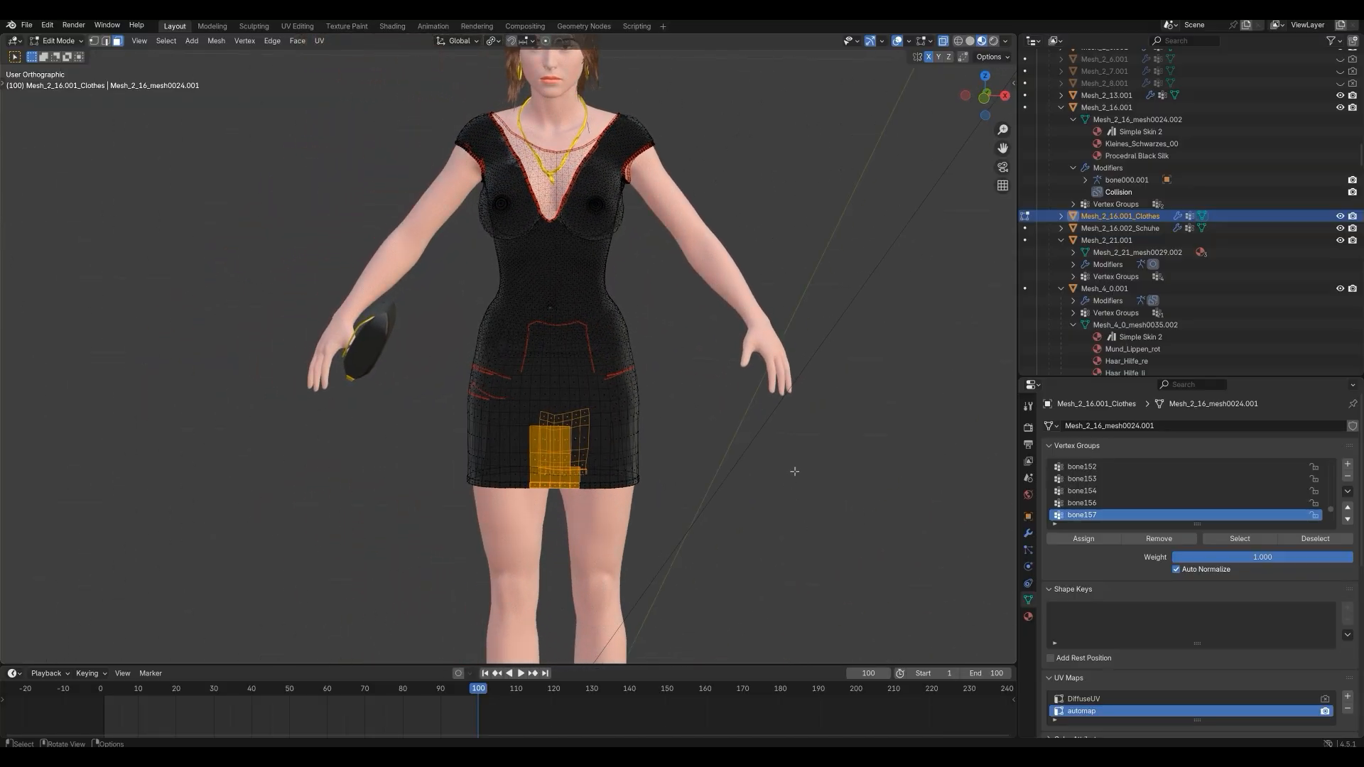
left_click(943, 40)
mouse_move(857, 340)
middle_mouse_down()
mouse_move(706, 344)
mouse_move(868, 323)
middle_mouse_up()
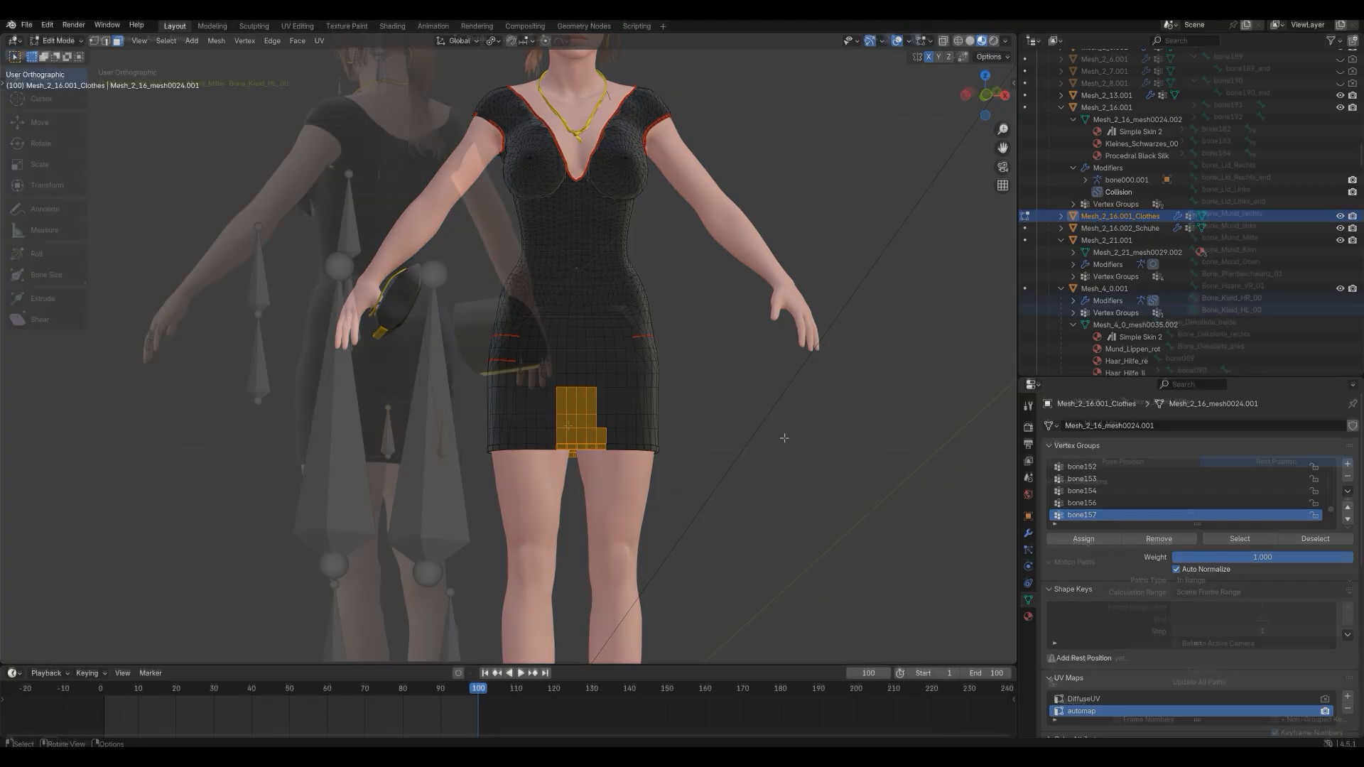
Select the dress bones Bone_Kleid_HL_00 and Bone_Kleid_HR_00 in the armature.
middle_click_drag(817, 436, 235, 429)
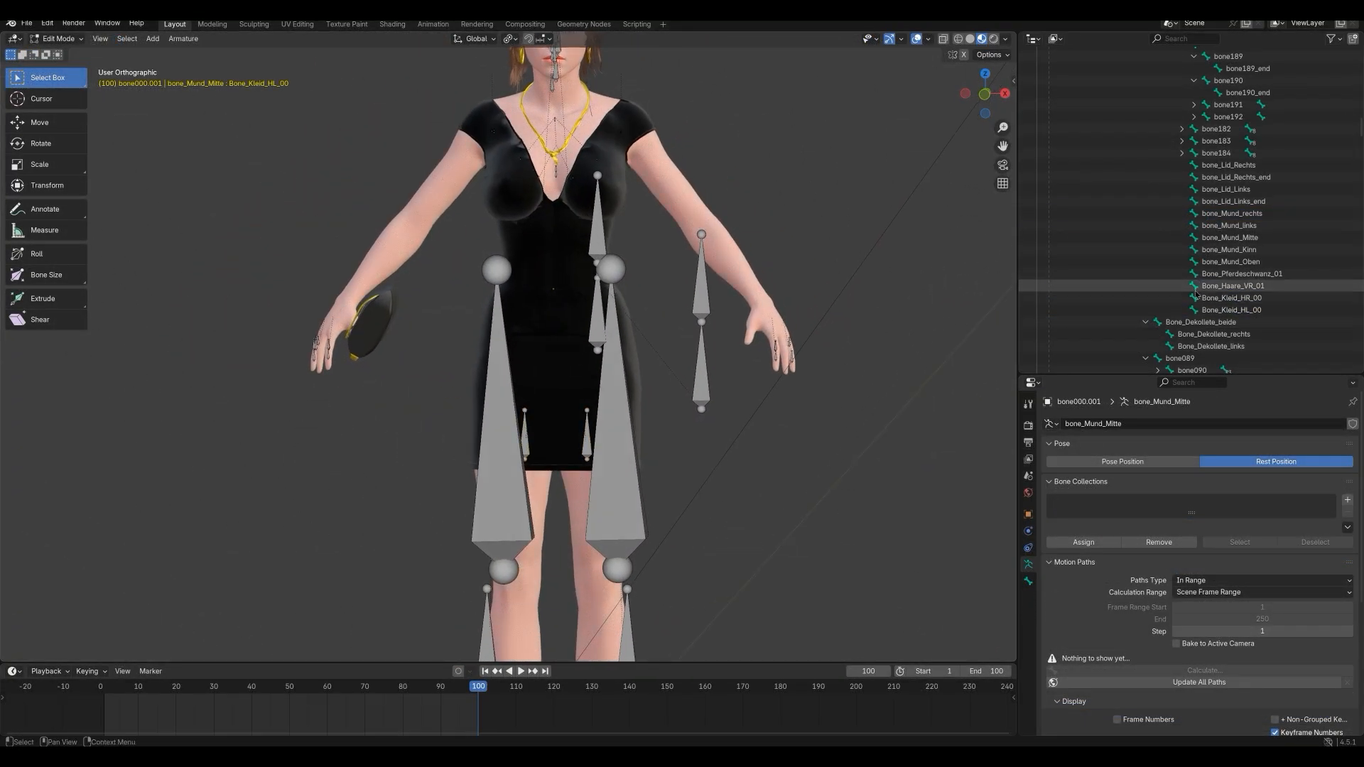
left_click(1233, 311)
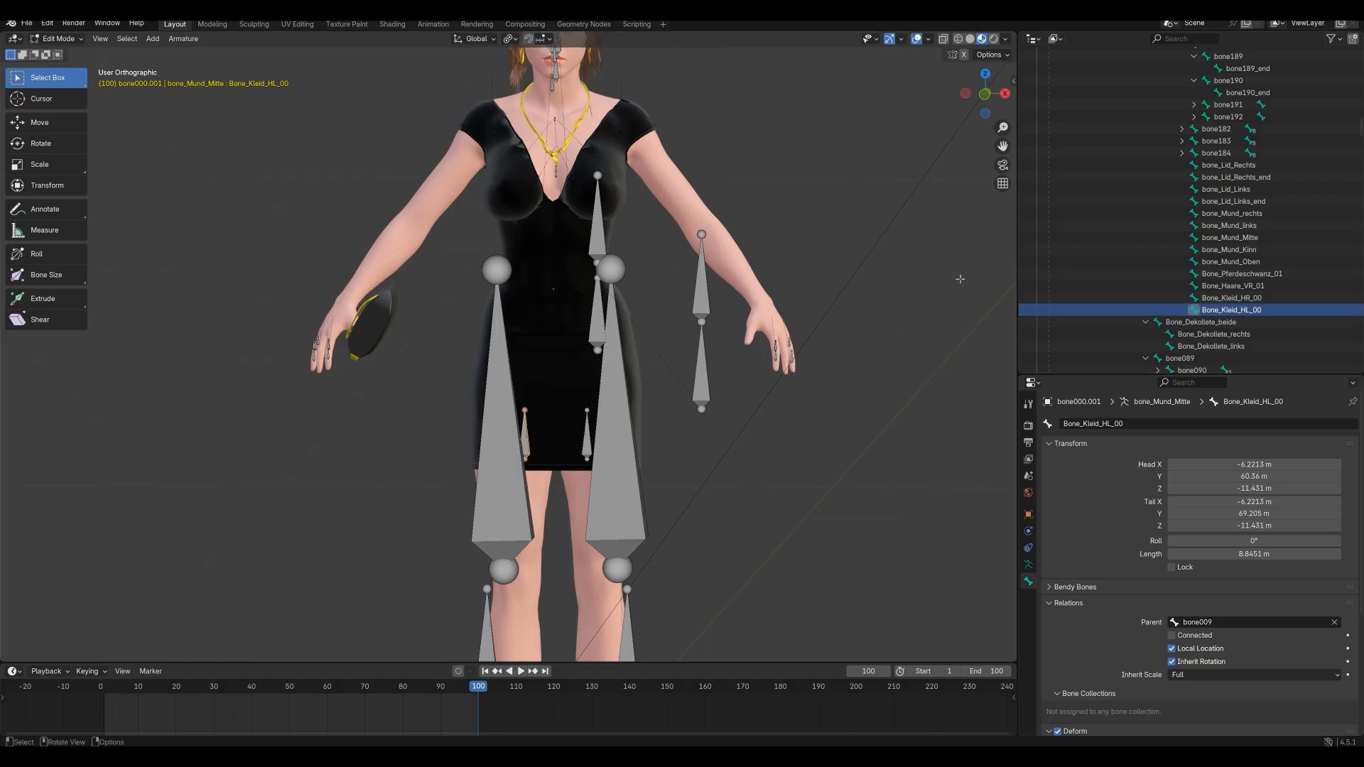
left_click(1232, 299, "ctrl")
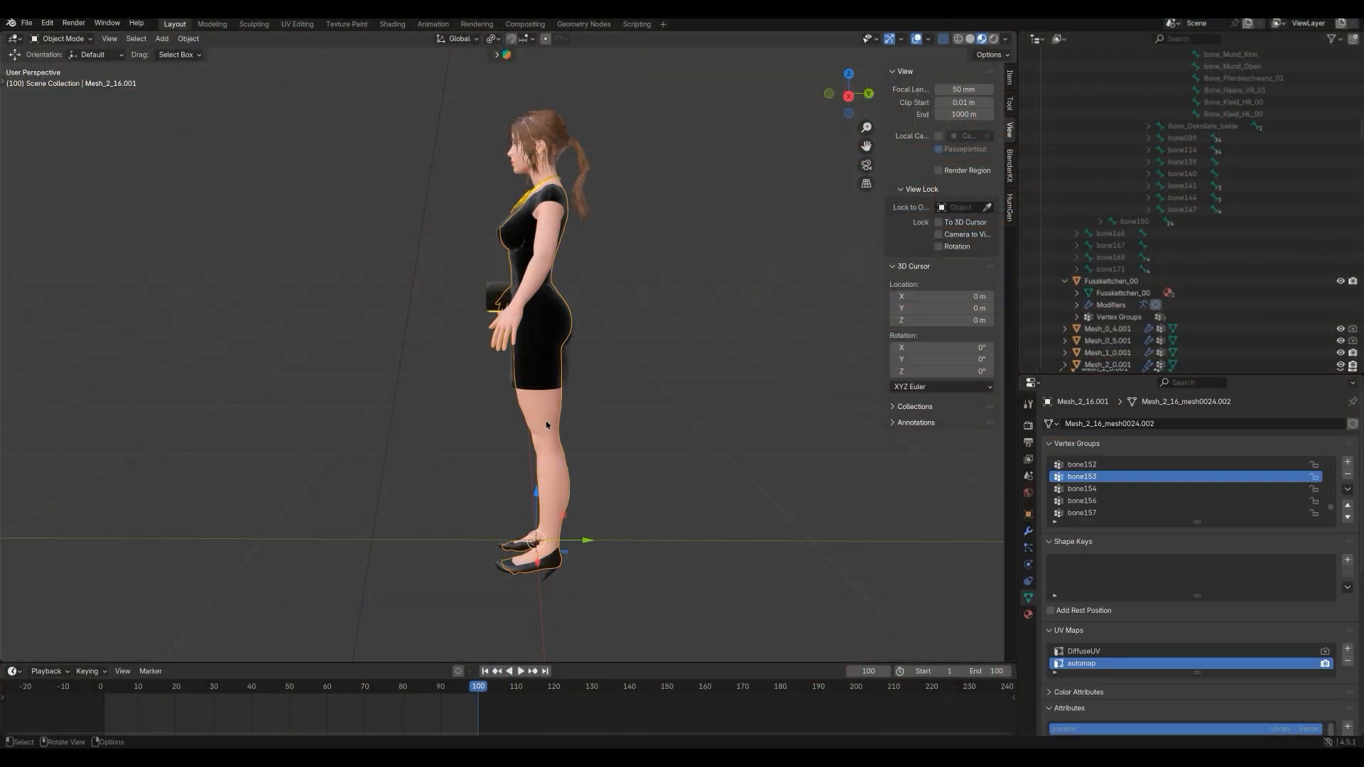
Hide the body mesh Mesh_2_16.001 and try scaling the dress Mesh_2_16.001_Clothes uniformly by about 1.288.
key("h")
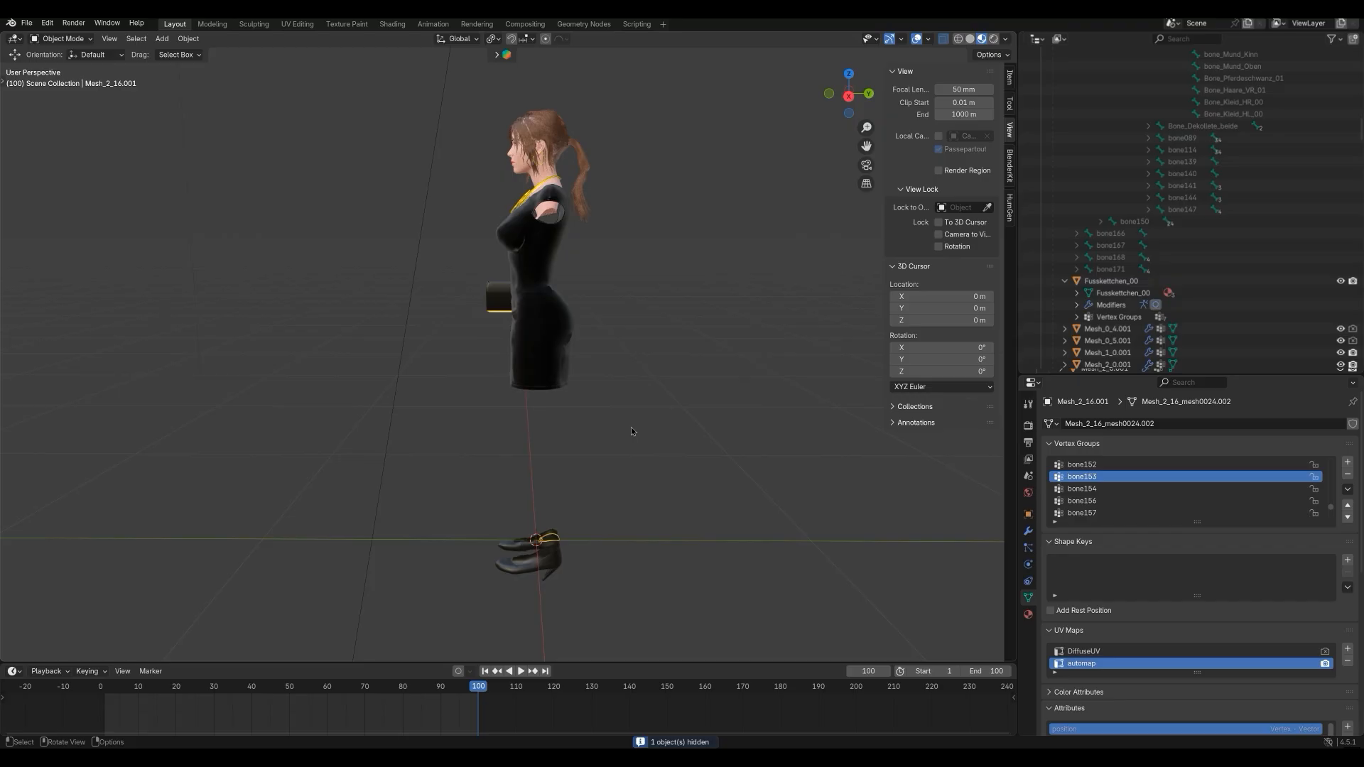
left_click(546, 332)
key("s")
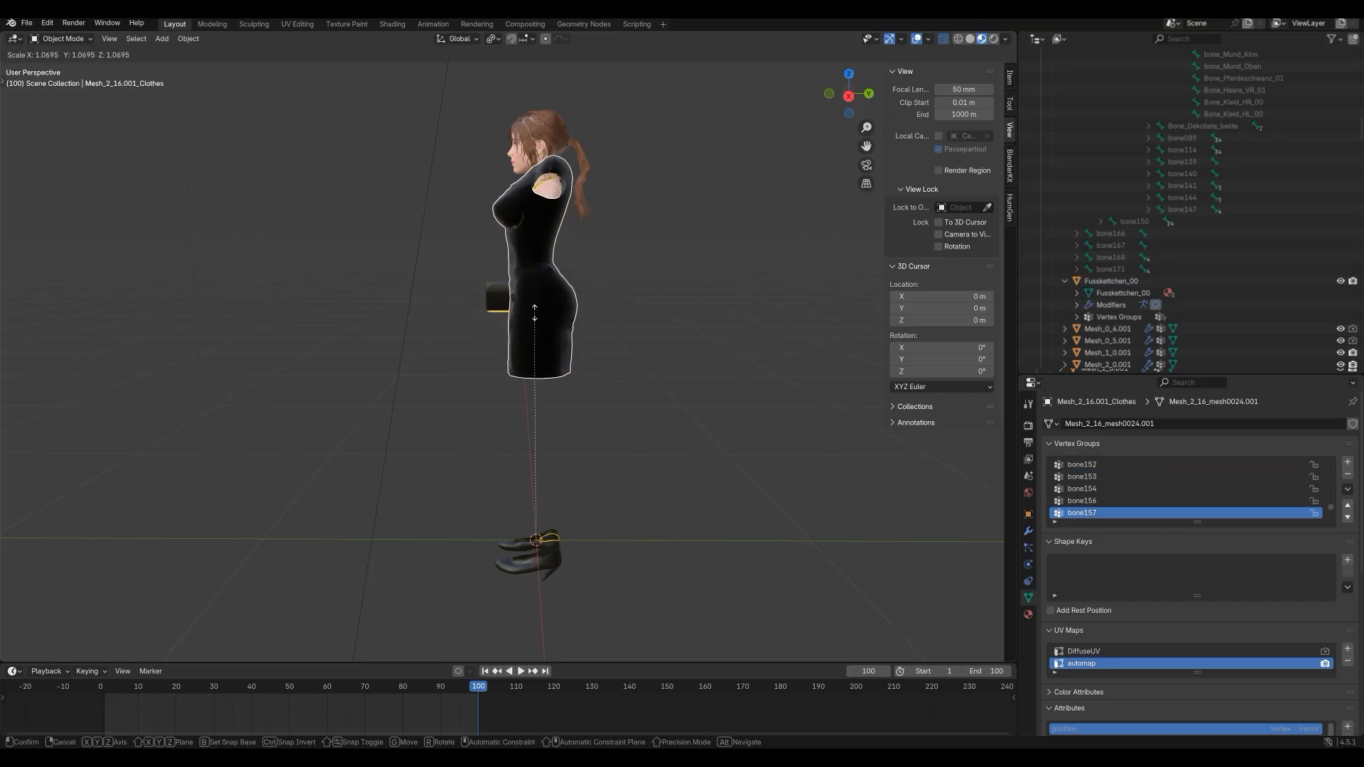
left_click(395, 305)
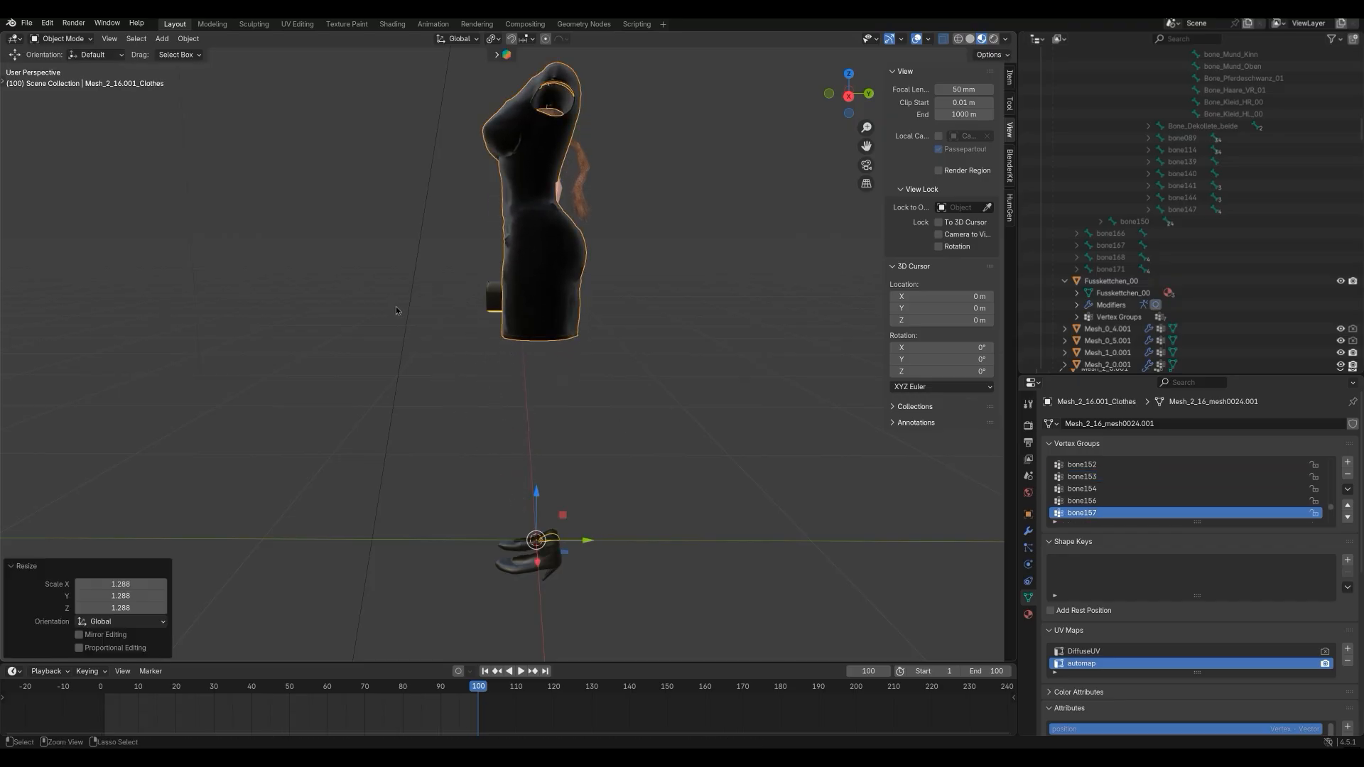
middle_click_drag(395, 306, 368, 347)
scroll(579, 354, "up", 3)
scroll(588, 305, "down", 3)
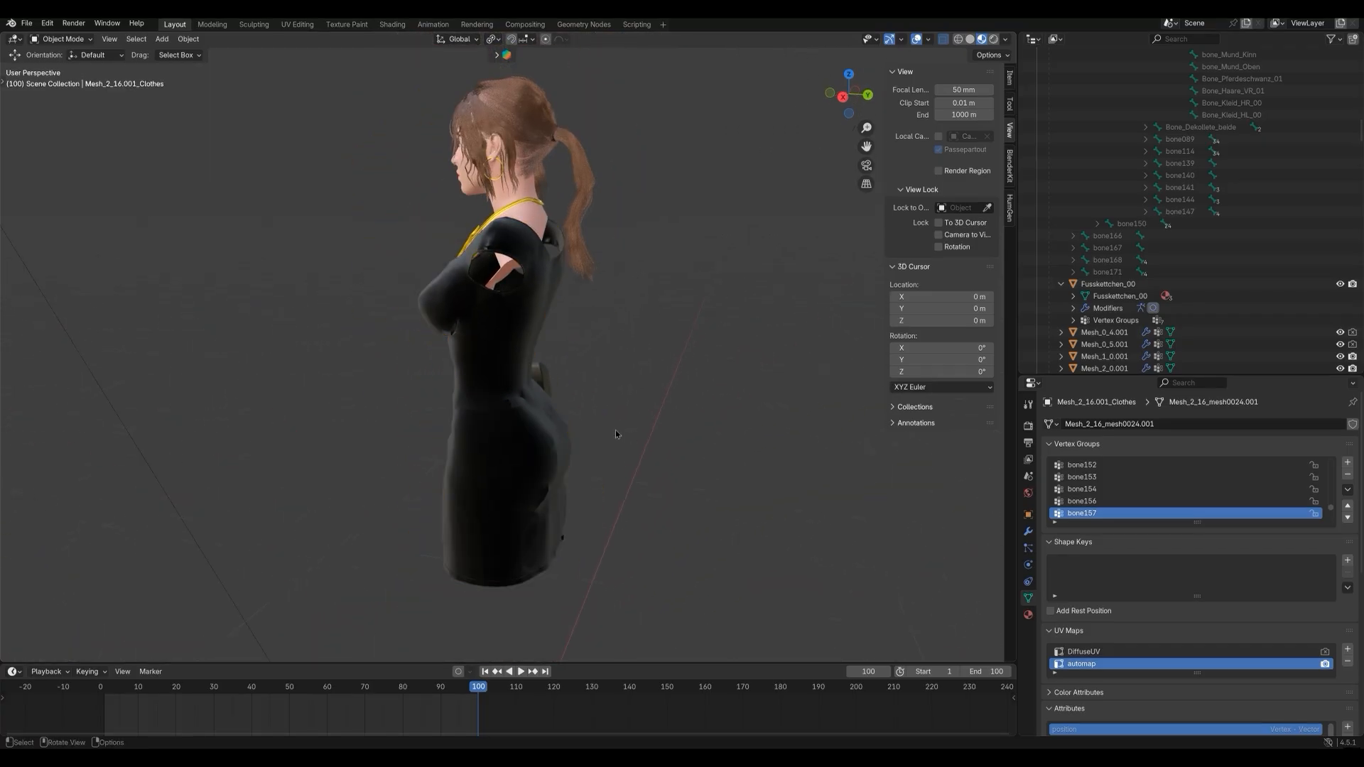
Try scaling the dress by about 1.608 along the X axis and about 1.216 along the Y axis.
key("s")
key("x")
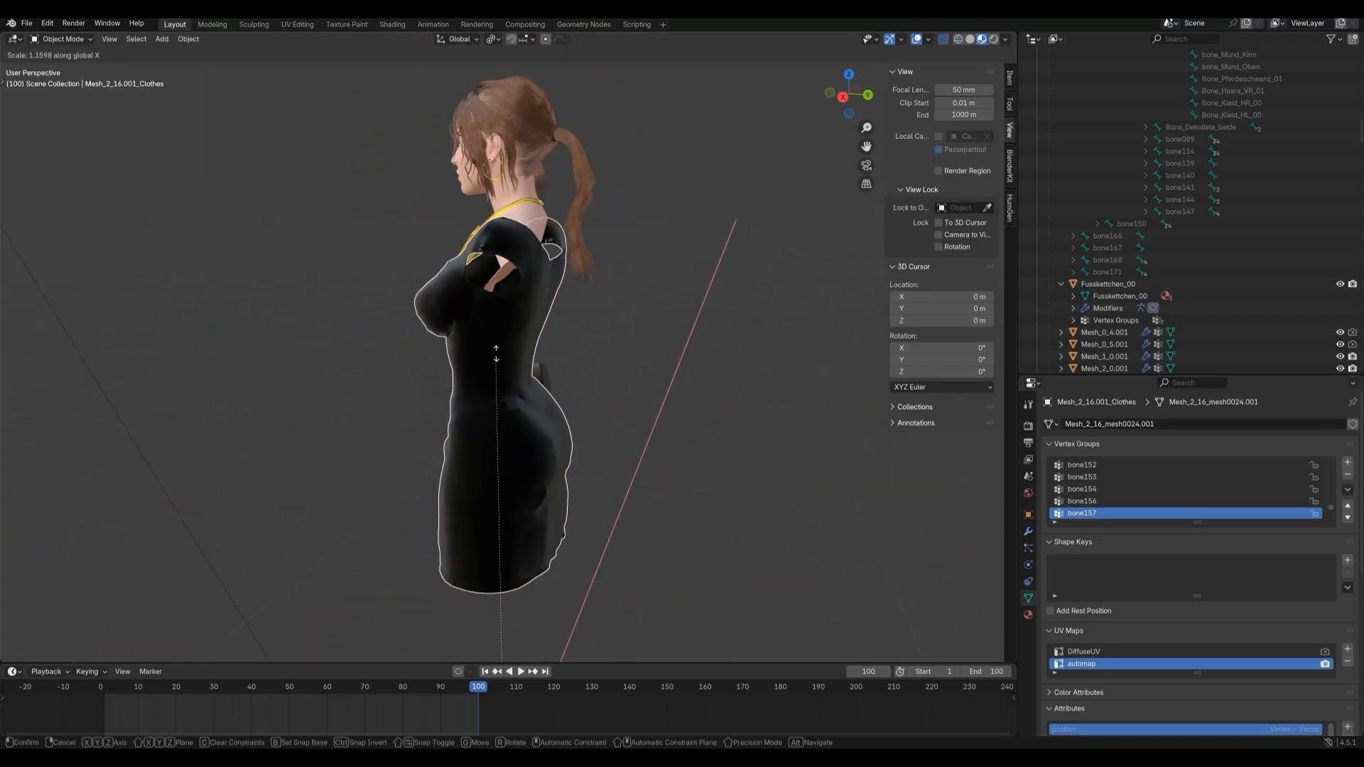
left_click(637, 509)
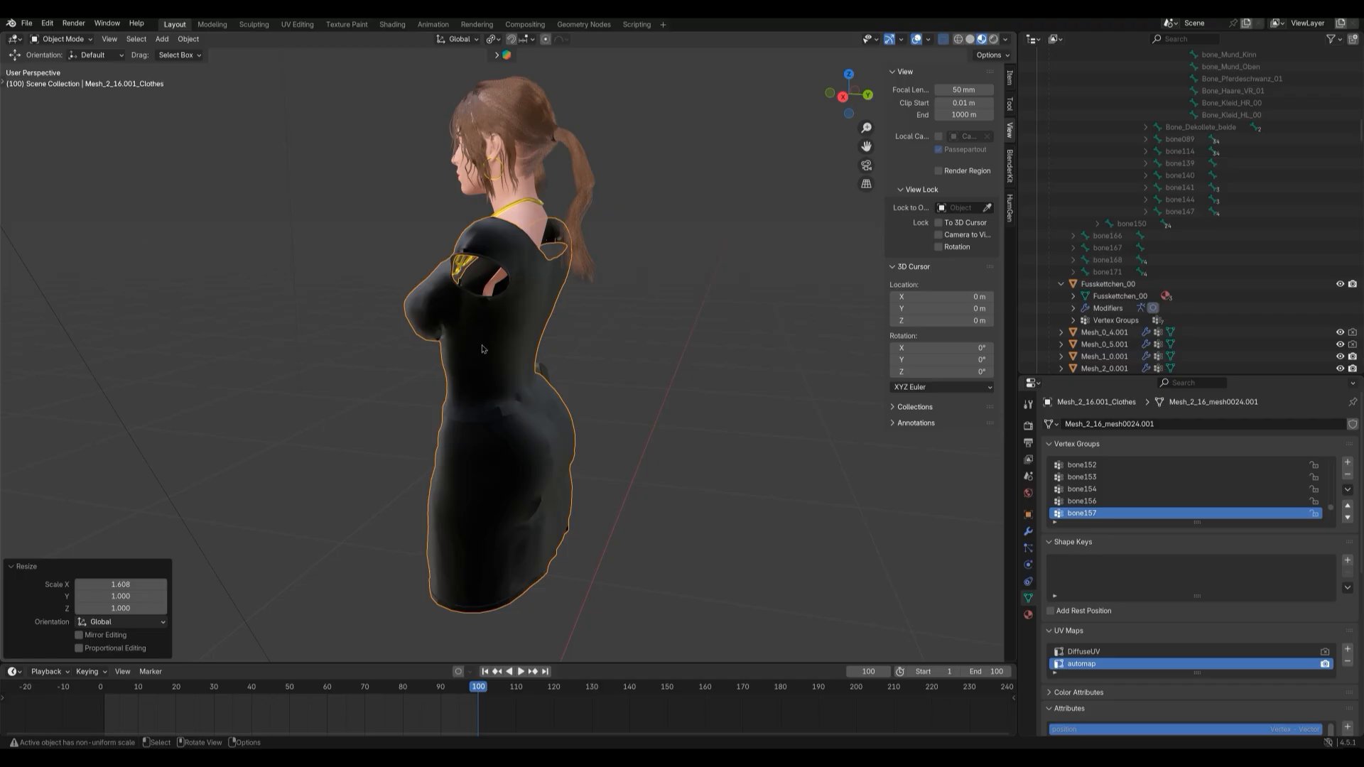
key("s")
key("y")
left_click(652, 266)
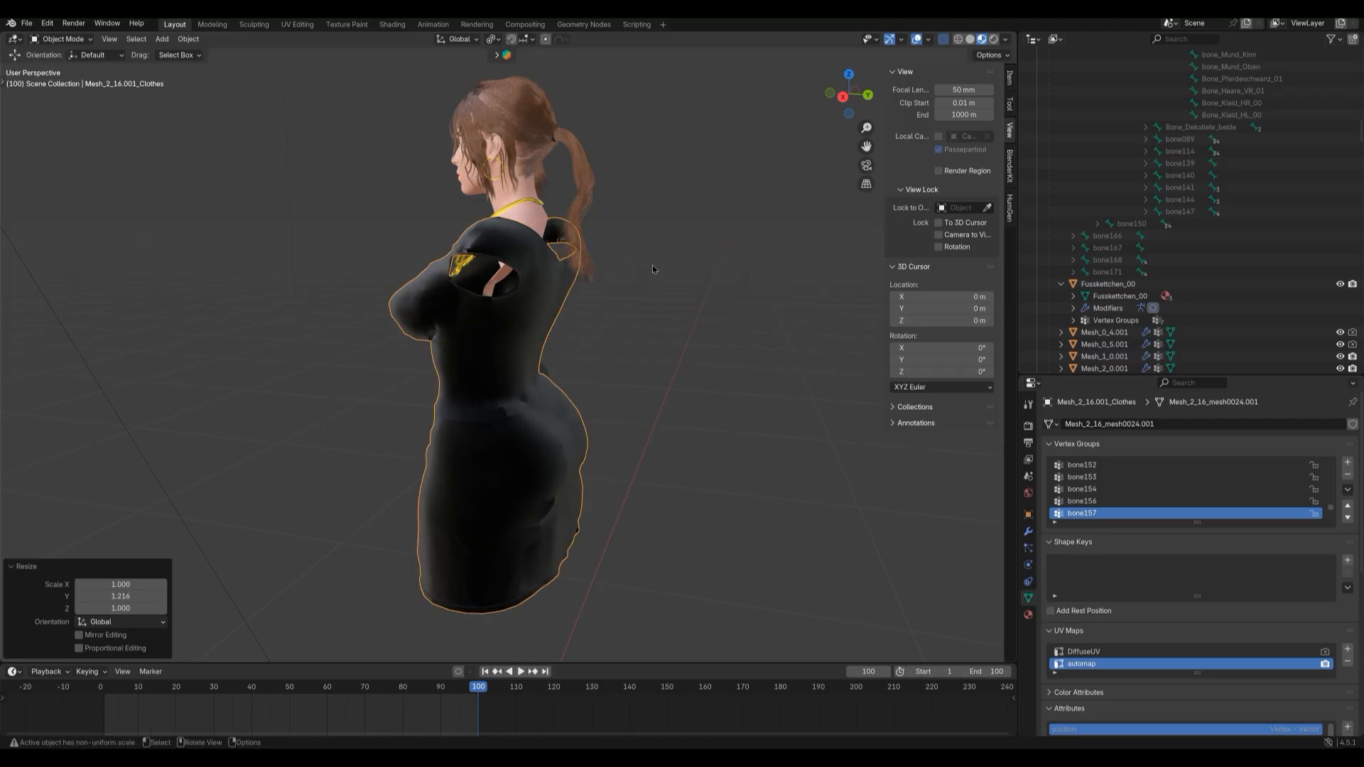
Try scaling the dress over the visible body, uniformly by about 1.002 and along the Y axis by about 1.118.
middle_click_drag(652, 266, 803, 429)
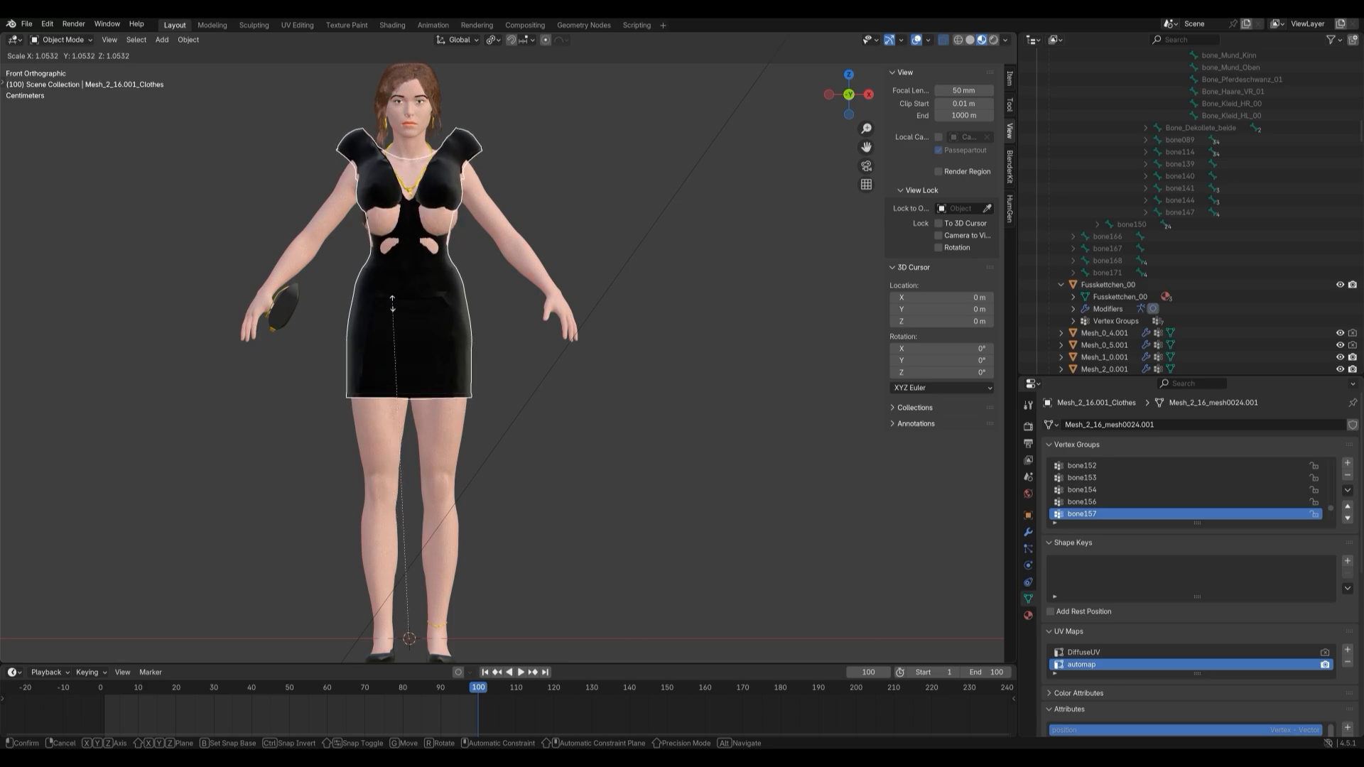
left_click(435, 318)
middle_click_drag(436, 317, 541, 330)
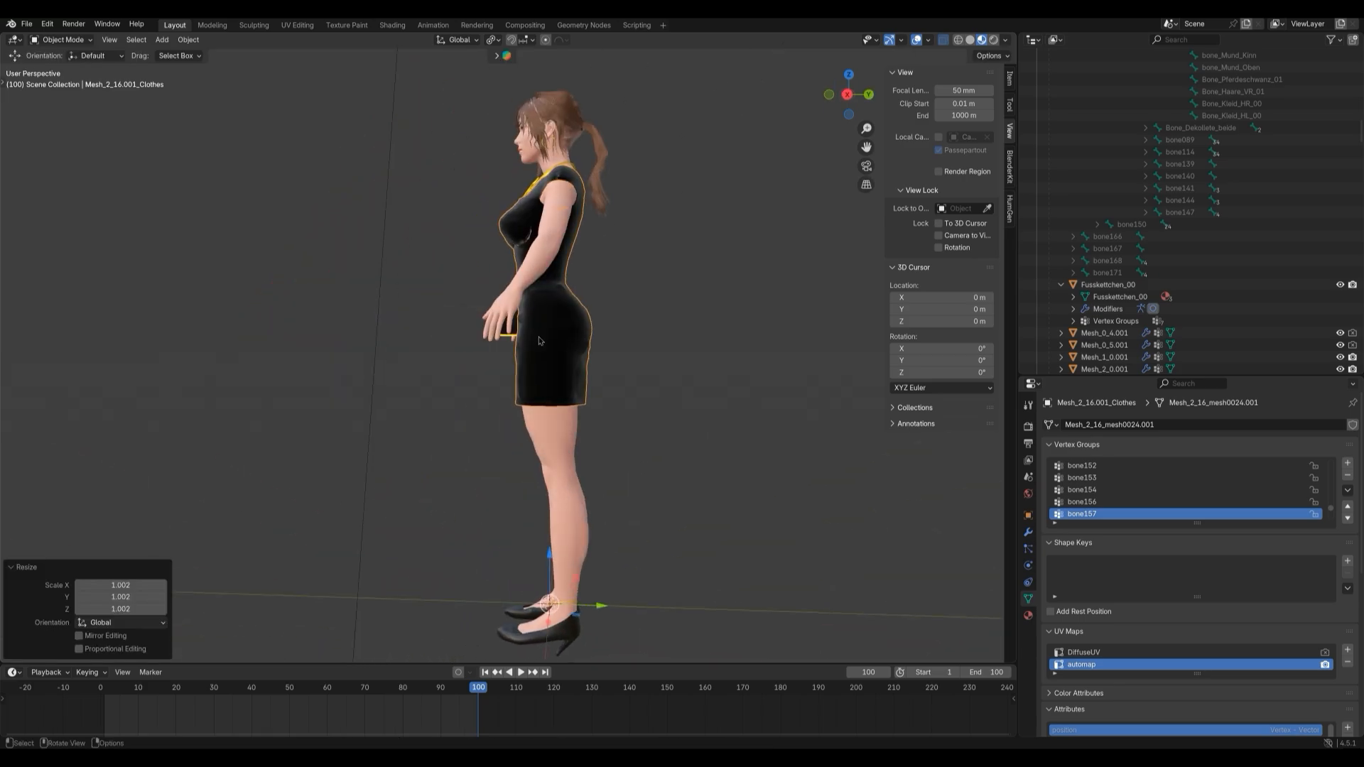
key("s")
key("Escape")
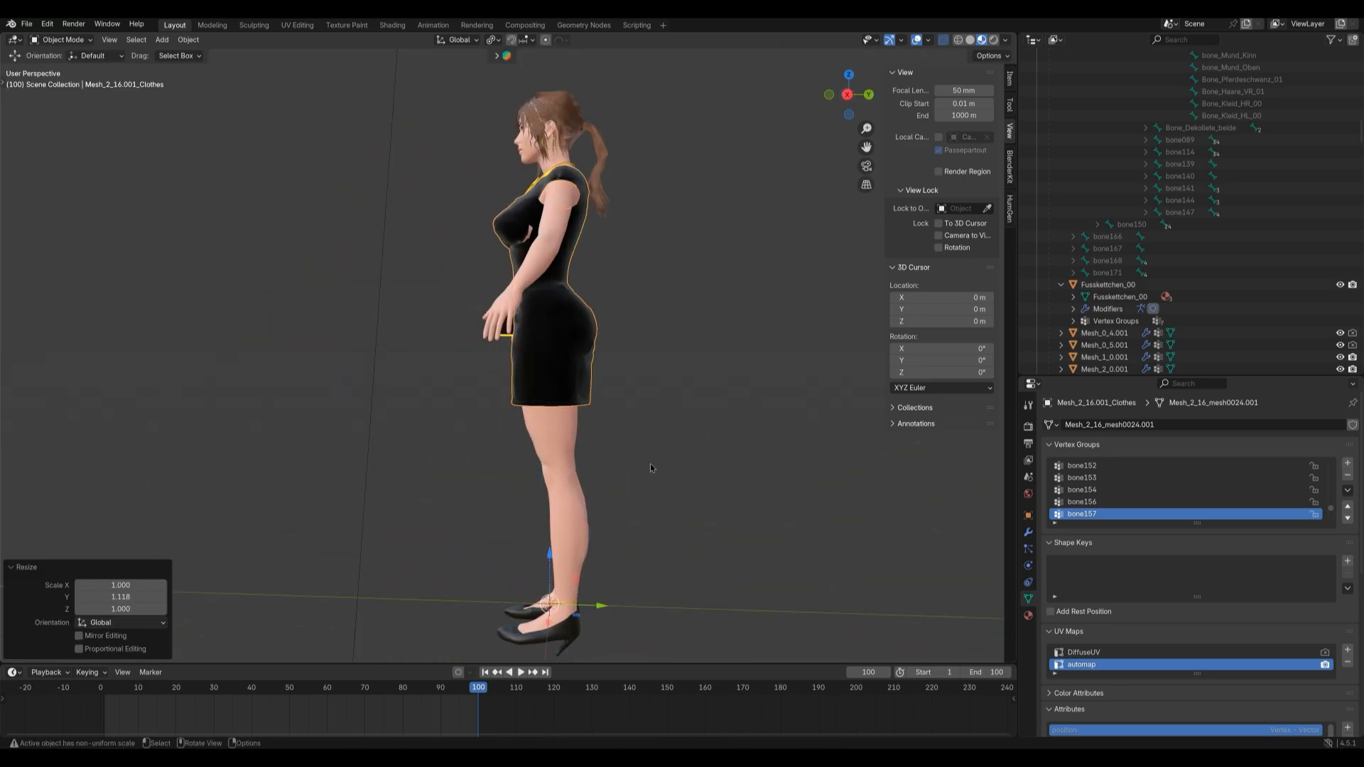
Try scaling the dress by about 1.106 along the X axis and rescaling it along the Y axis.
middle_click_drag(650, 463, 810, 457)
left_click(421, 301)
key("s")
key("x")
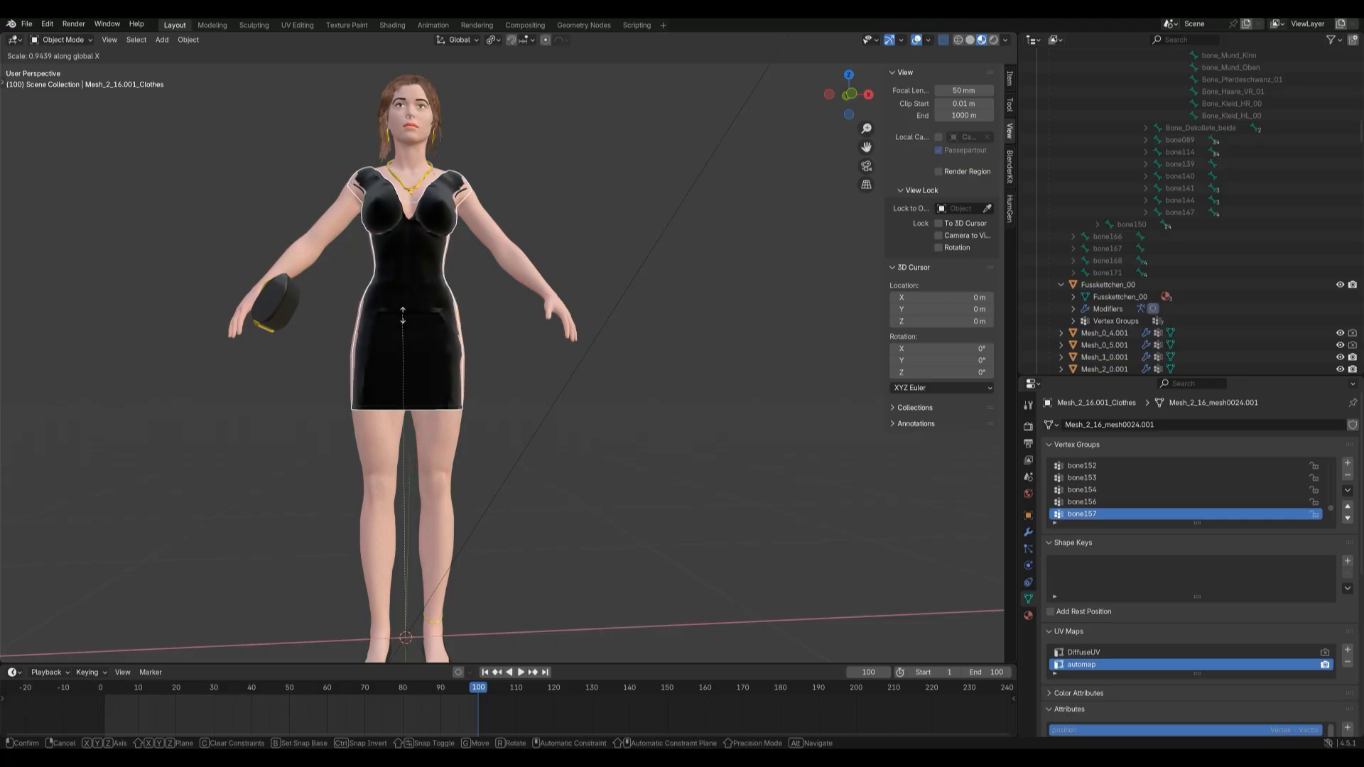
left_click(422, 267)
middle_click_drag(529, 413, 561, 430)
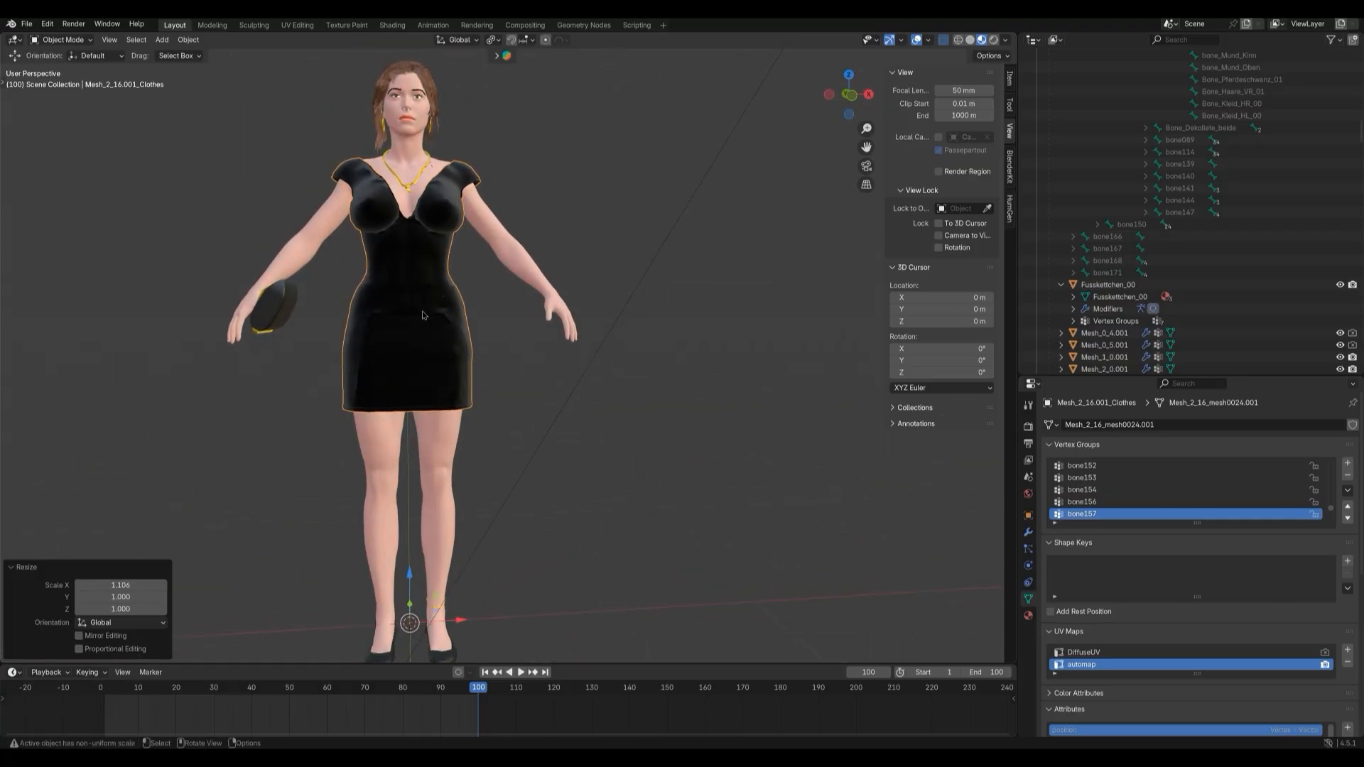
key("s")
key("y")
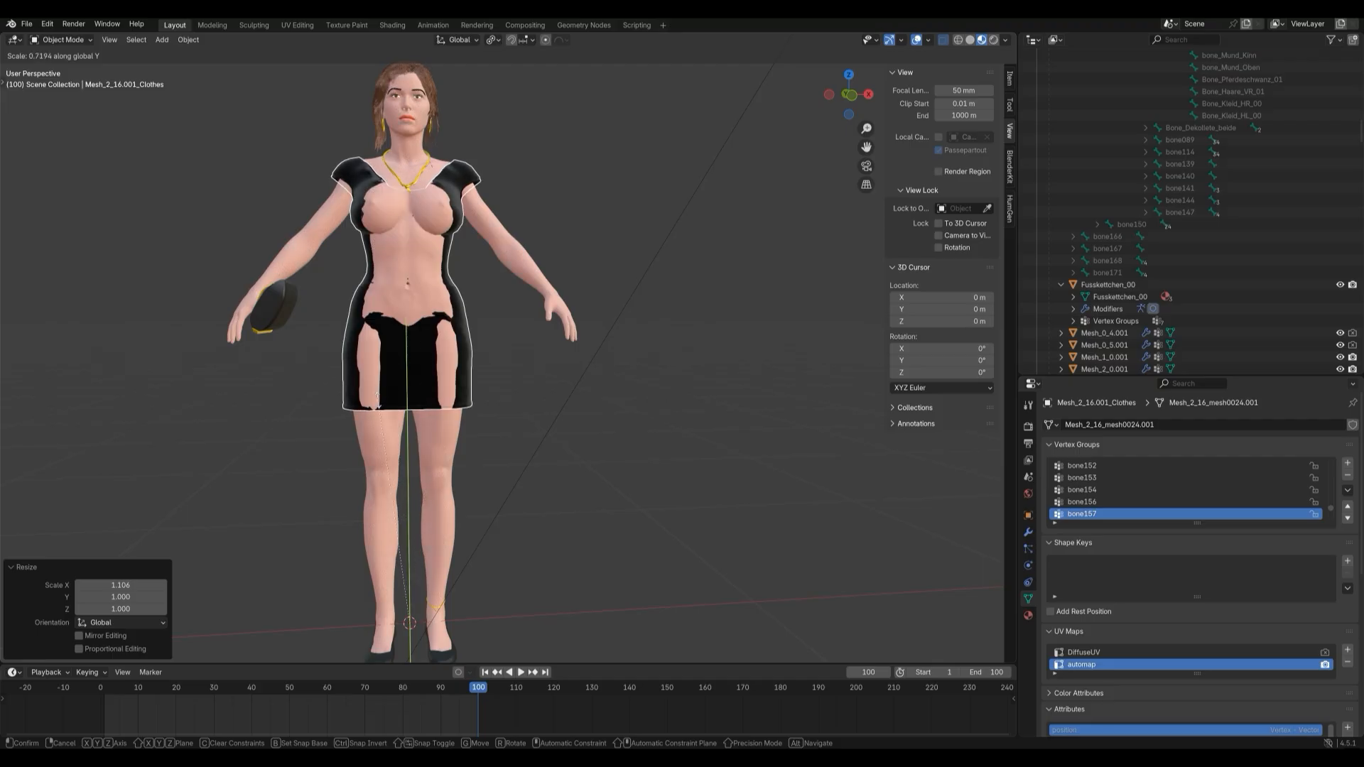
left_click(436, 238)
Hide the dress and enter Edit Mode on the body mesh Mesh_2_16.001, seen from behind, with X-ray turned off.
middle_click_drag(628, 437, 777, 307)
scroll(777, 307, "up", 4)
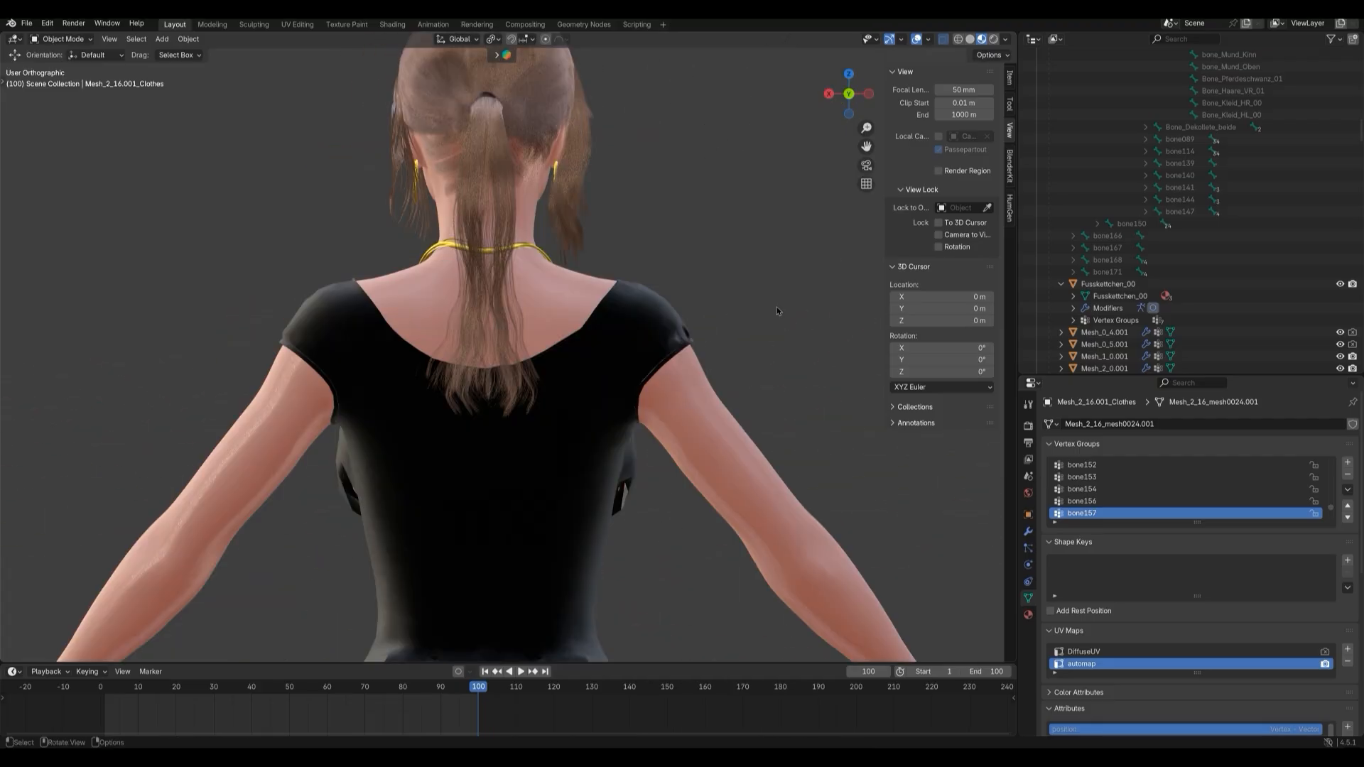
key("h")
left_click(593, 356)
left_click(65, 40)
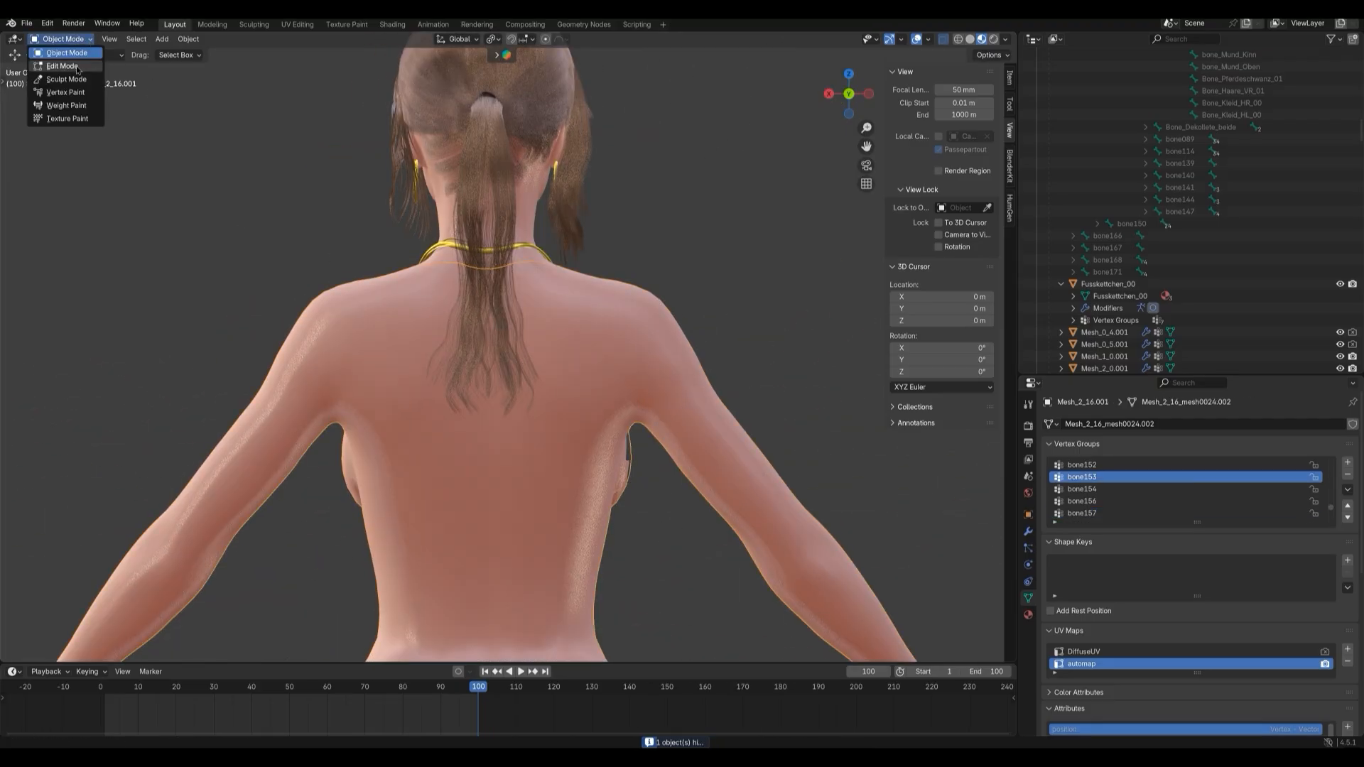
left_click(67, 66)
left_click(943, 39)
Select the body faces across the middle of the back and up to the right shoulder.
left_click_drag(412, 390, 569, 559)
left_click_drag(396, 421, 407, 548, "shift")
left_click_drag(424, 566, 561, 588, "shift")
left_click_drag(572, 387, 586, 528, "shift")
left_click_drag(617, 295, 585, 419, "shift")
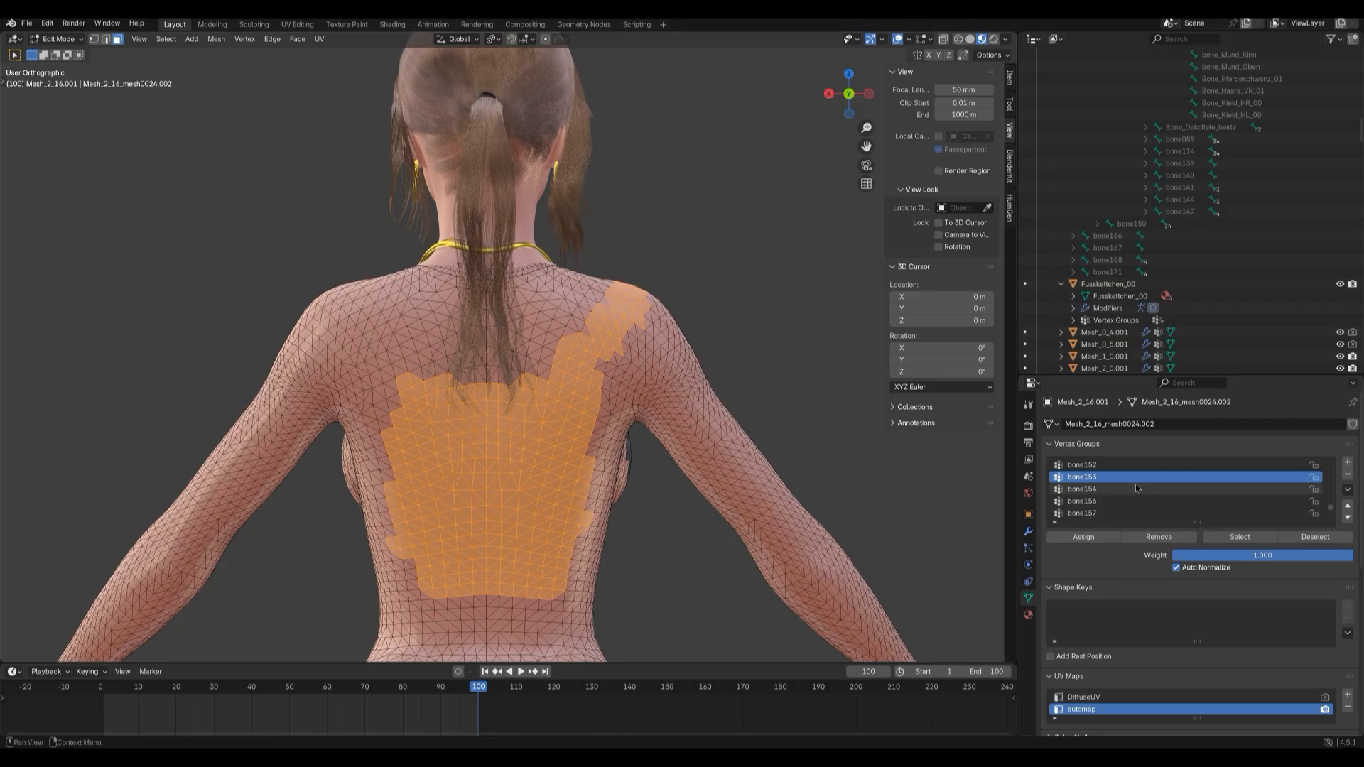
Assign the Procedral Black Silk material to the selected back faces and clear the selection.
left_click(1028, 615)
left_click(1102, 501)
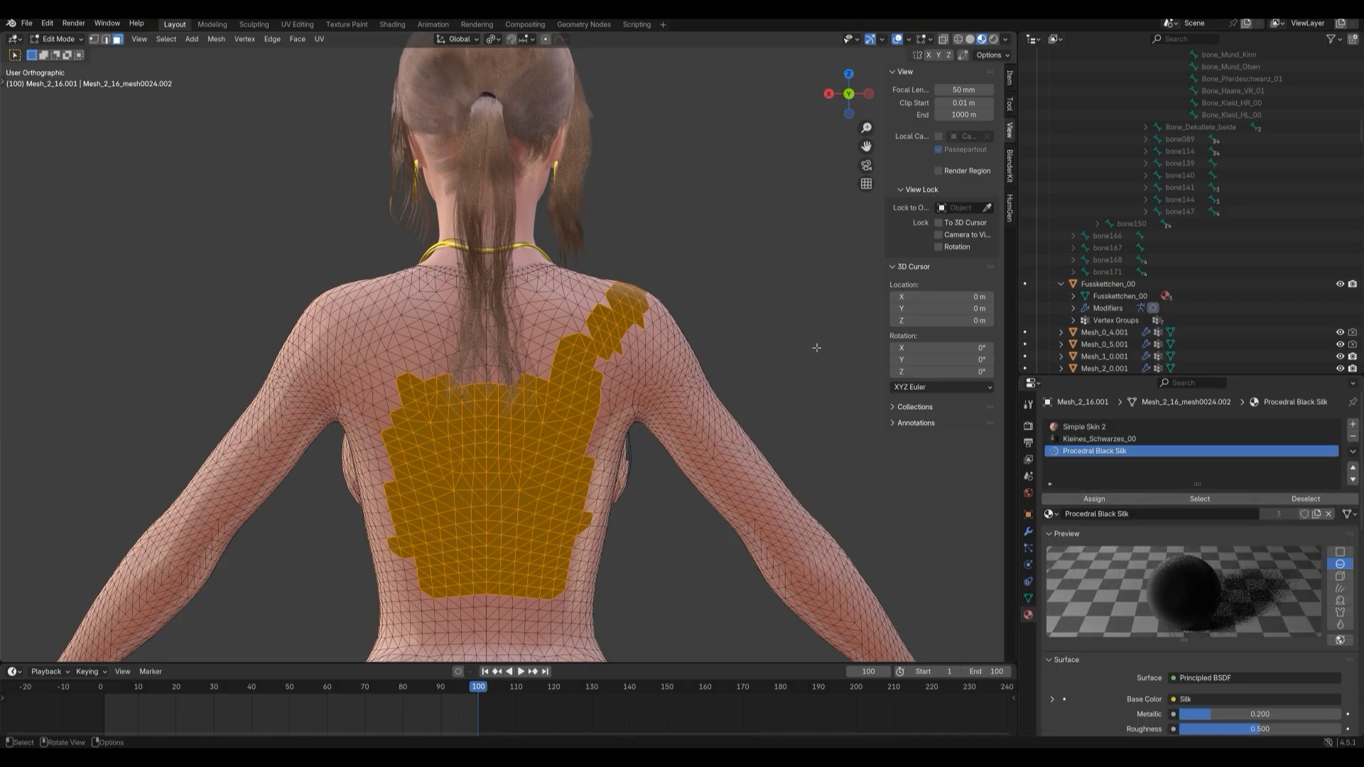
left_click(817, 347)
Select the body faces from the left shoulder down toward the black patch on the back.
left_click_drag(334, 304, 388, 350, "shift")
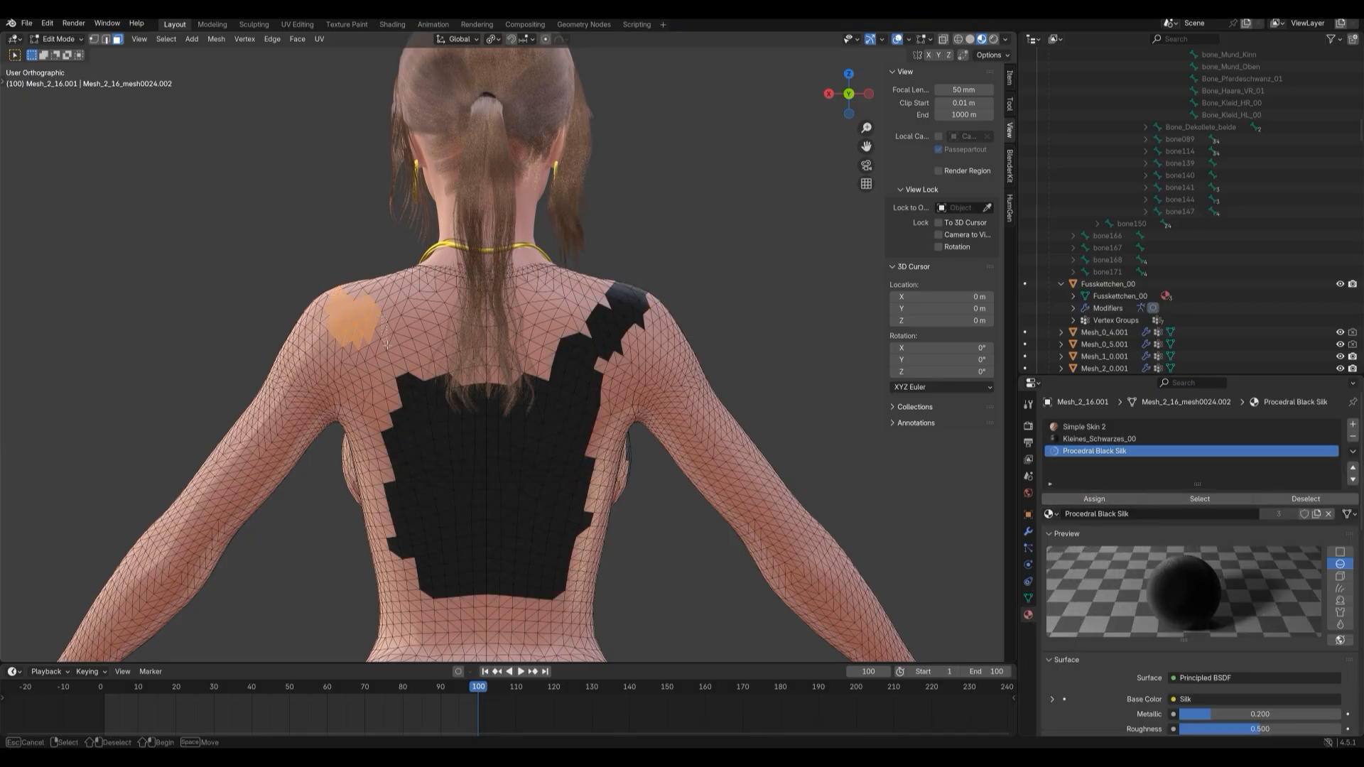
left_click_drag(388, 349, 401, 375, "shift")
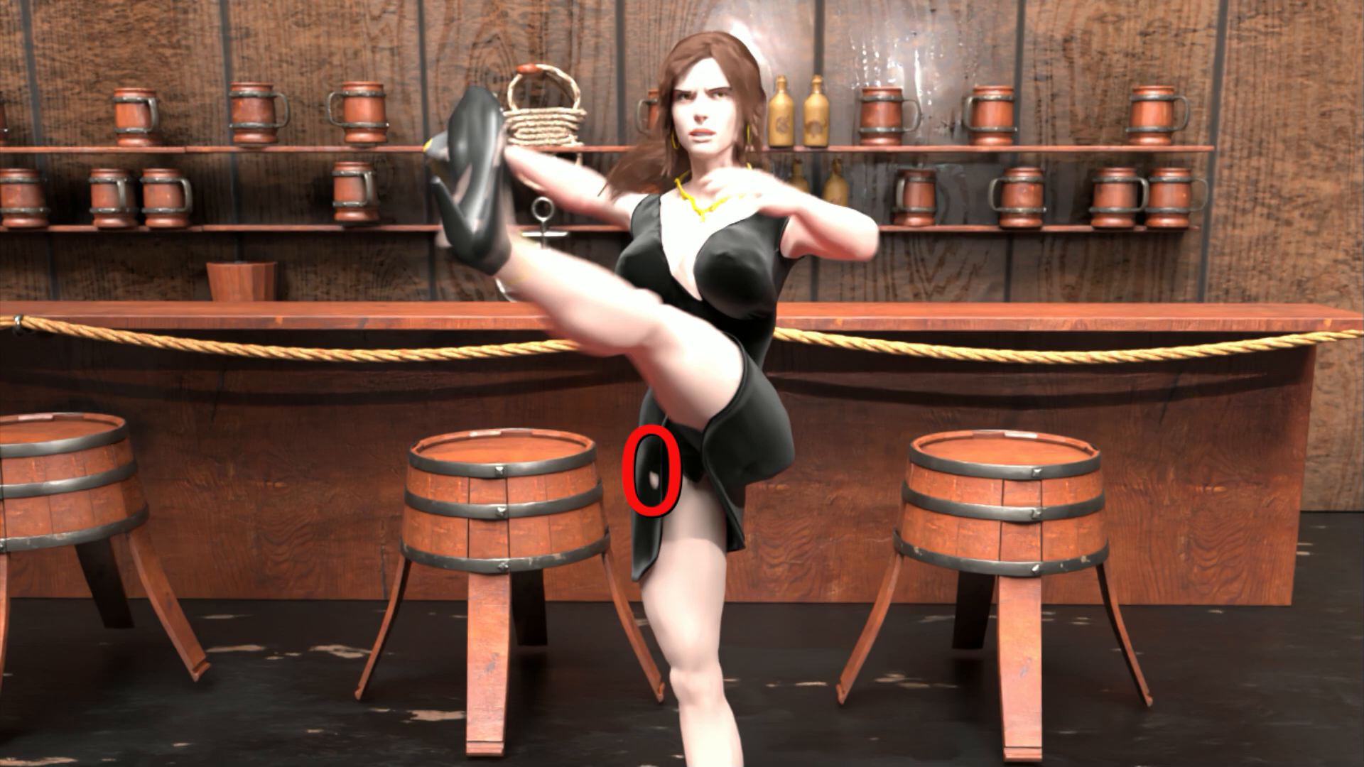